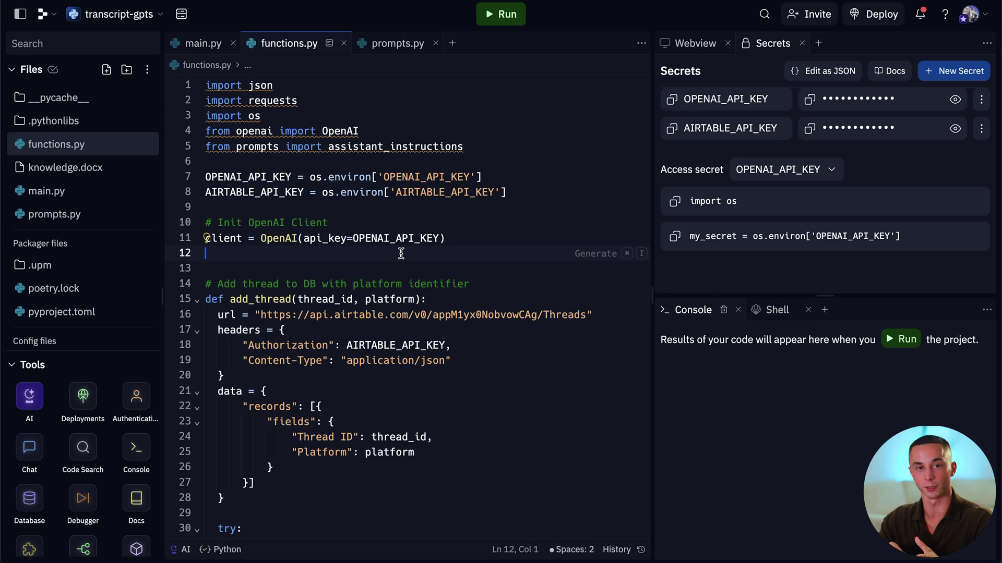
Step: Review the add_thread function in functions.py, highlighting its body and its Airtable url line
left_click(80, 167)
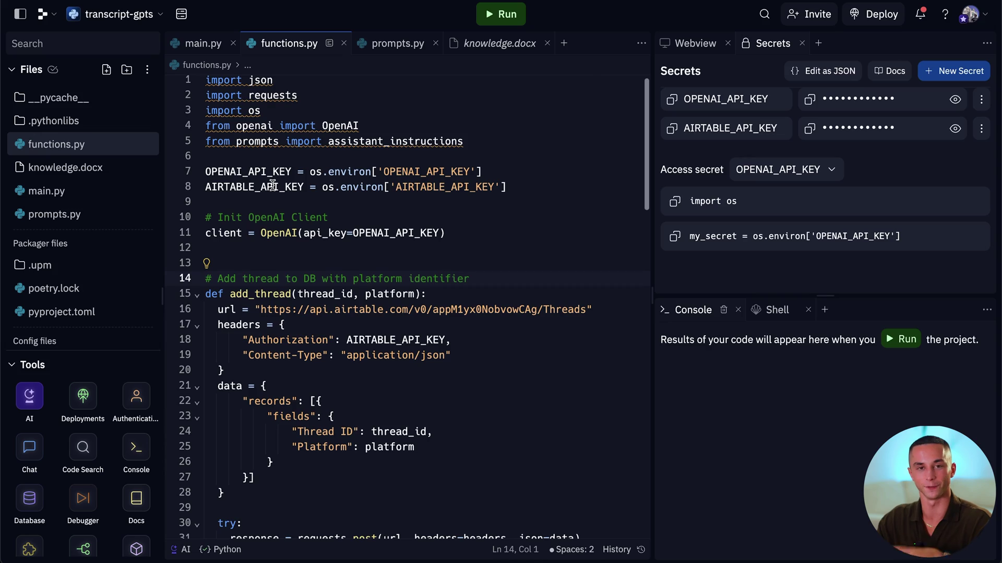
scroll(319, 225, "down", 5)
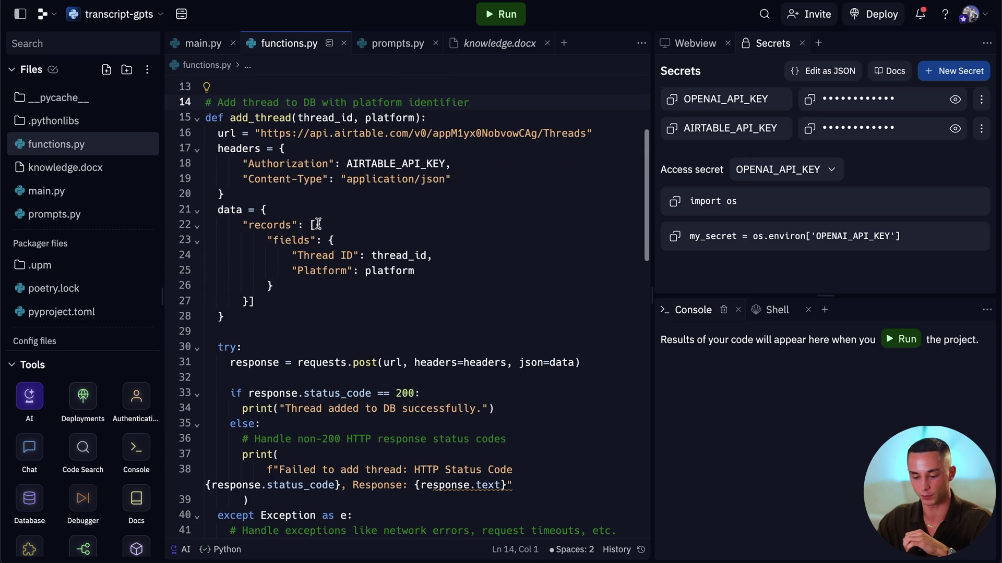
left_click_drag(206, 102, 501, 500)
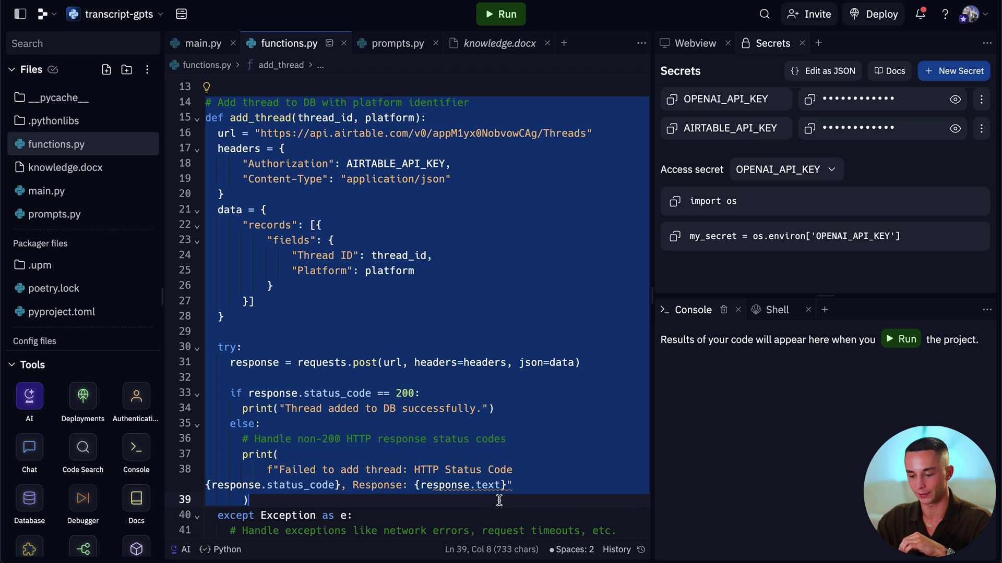
triple_click(390, 127)
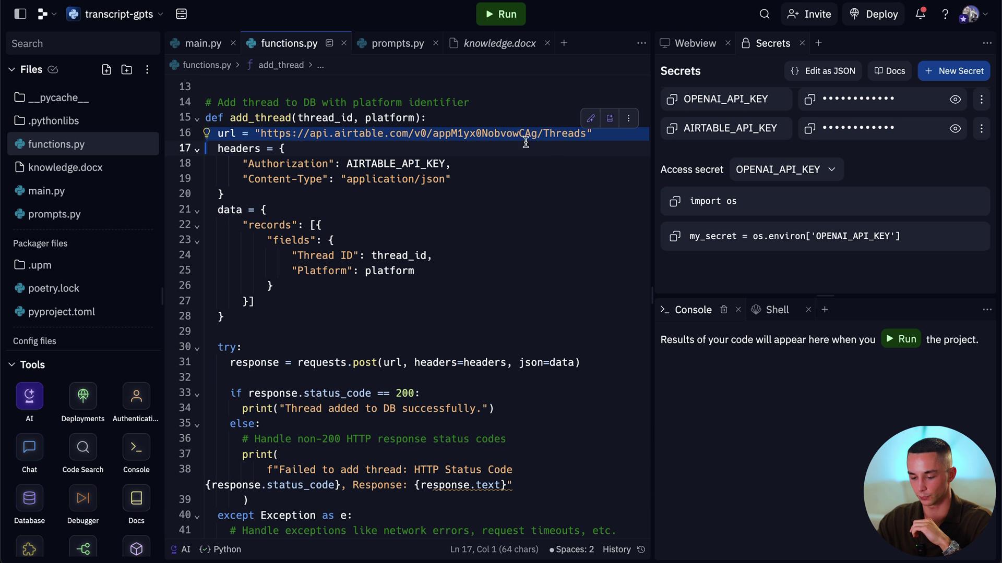
Step: Examine the create_assistant function in functions.py, including the knowledge.docx file reference and the project's file upload options
scroll(513, 164, "down", 12)
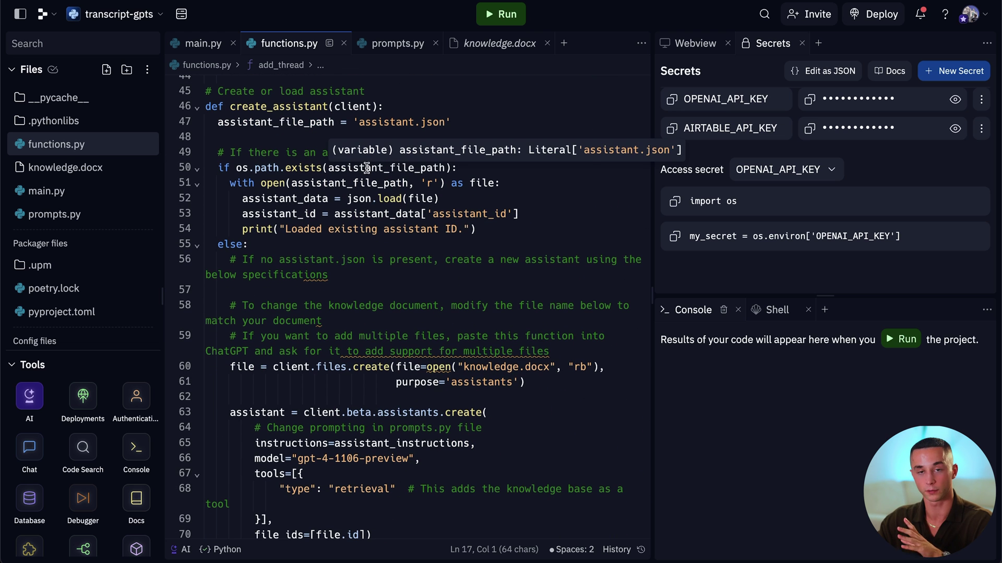
scroll(439, 353, "down", 2)
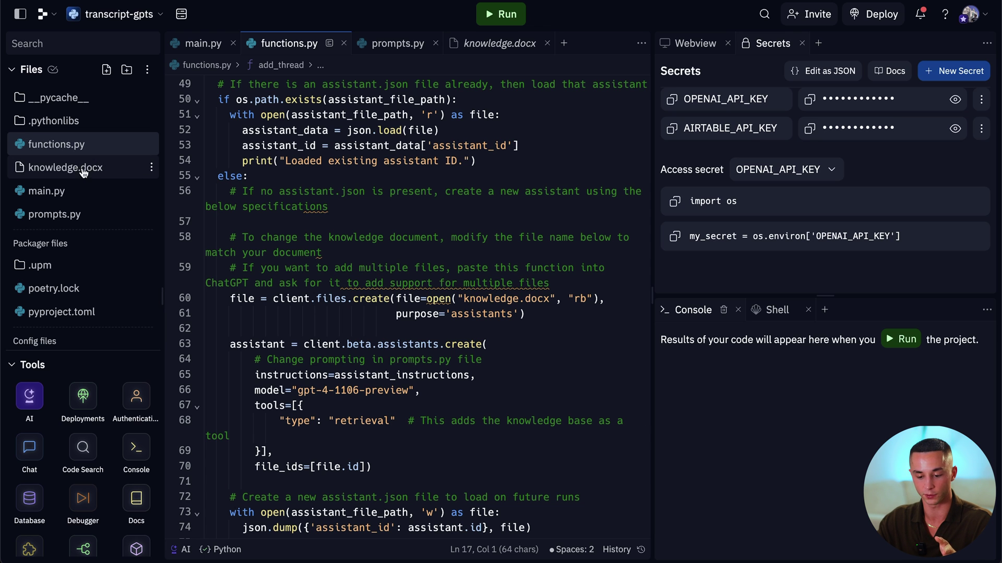
left_click(147, 69)
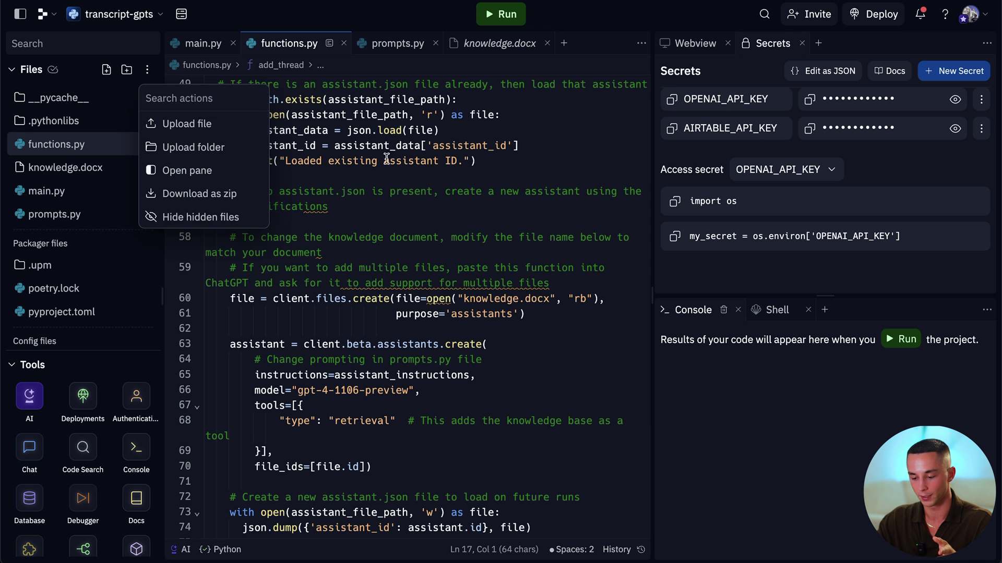
left_click(585, 380)
left_click_drag(465, 301, 550, 301)
scroll(536, 351, "down", 3)
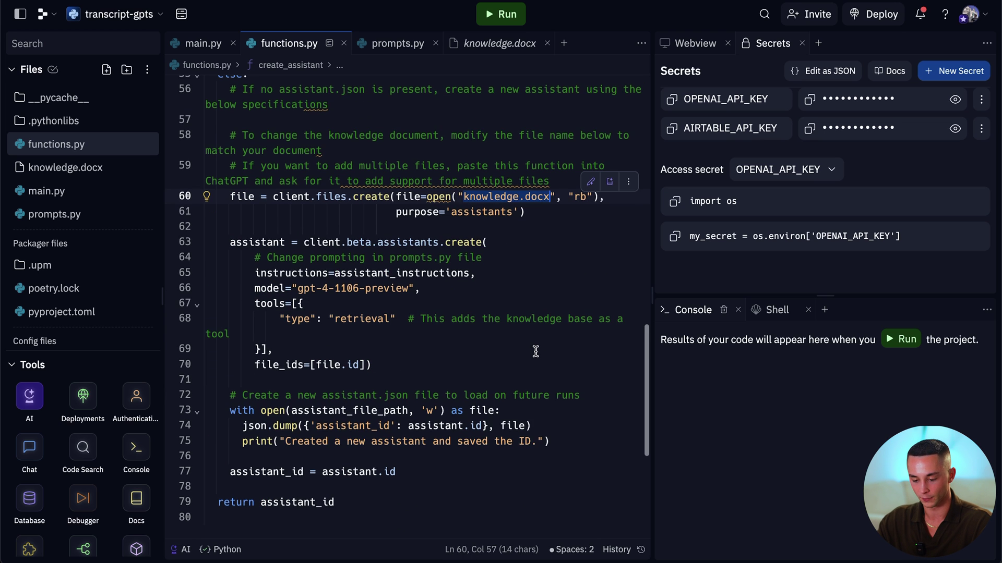
scroll(535, 349, "down", 2)
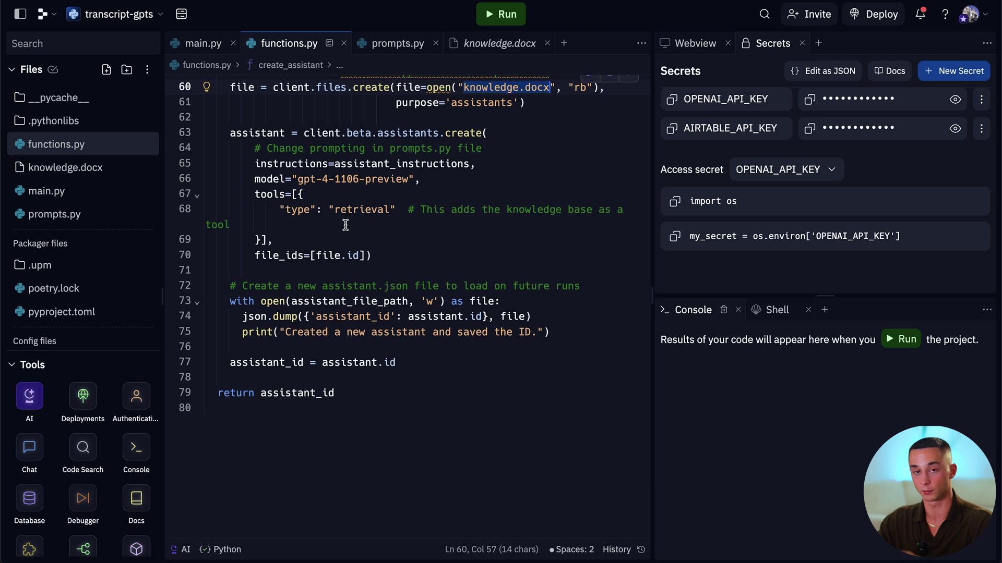
scroll(346, 225, "up", 15)
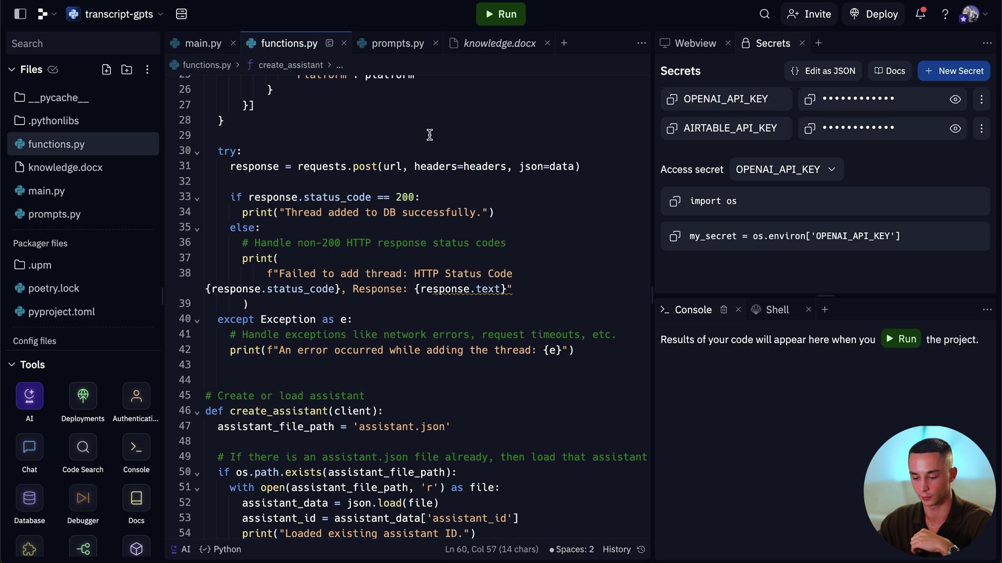
scroll(429, 136, "up", 3)
Step: Open main.py and highlight the start_conversation function under the /start route
left_click(73, 191)
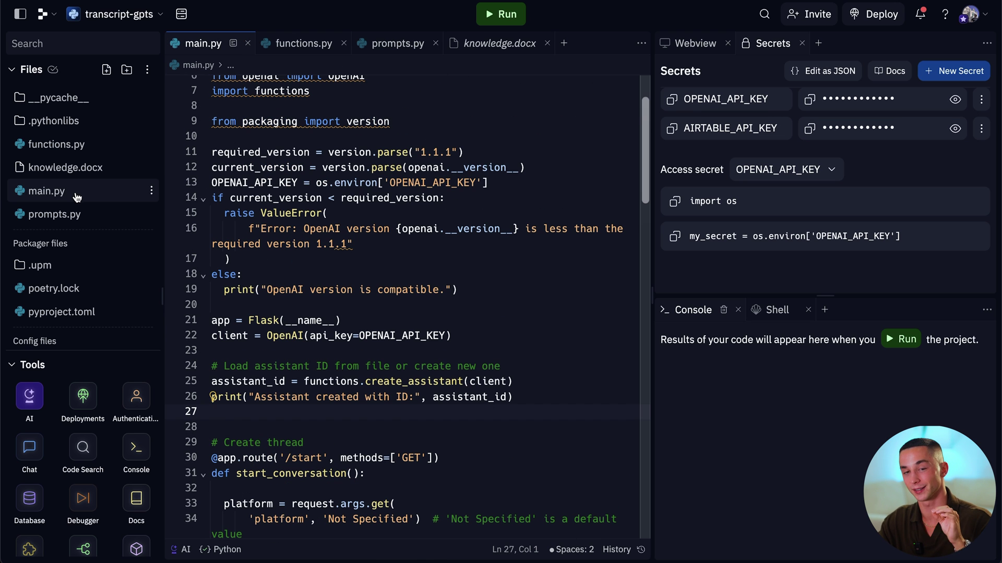
scroll(387, 236, "down", 5)
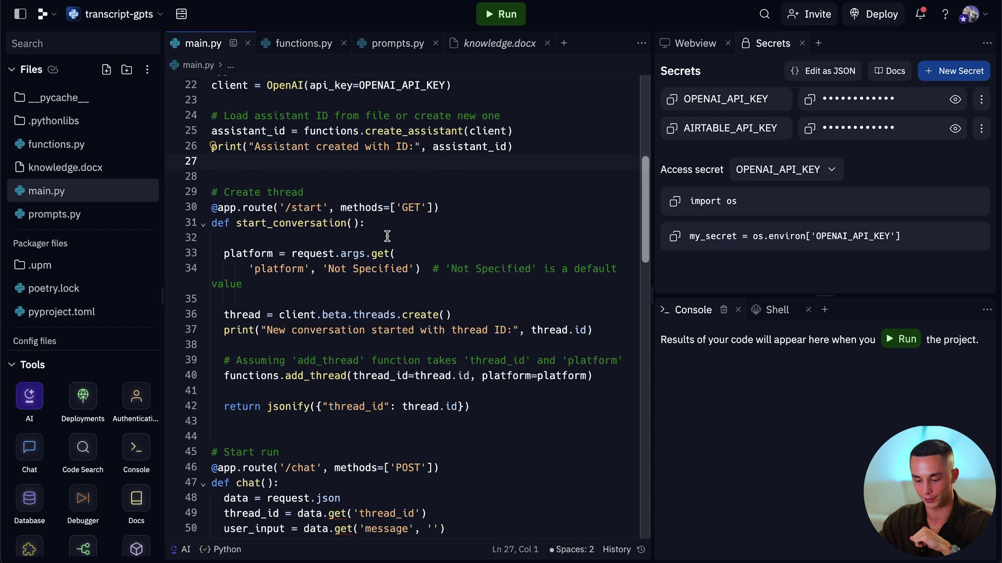
scroll(387, 236, "down", 2)
left_click_drag(212, 129, 499, 352)
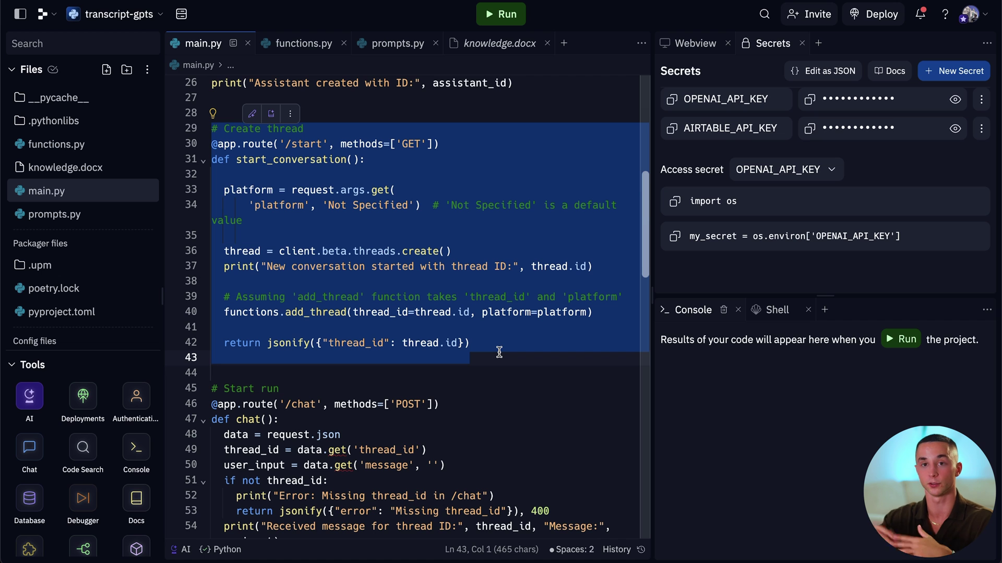
Step: Review the add_thread call and the platform request argument inside start_conversation
scroll(496, 347, "up", 3)
left_click_drag(594, 360, 220, 345)
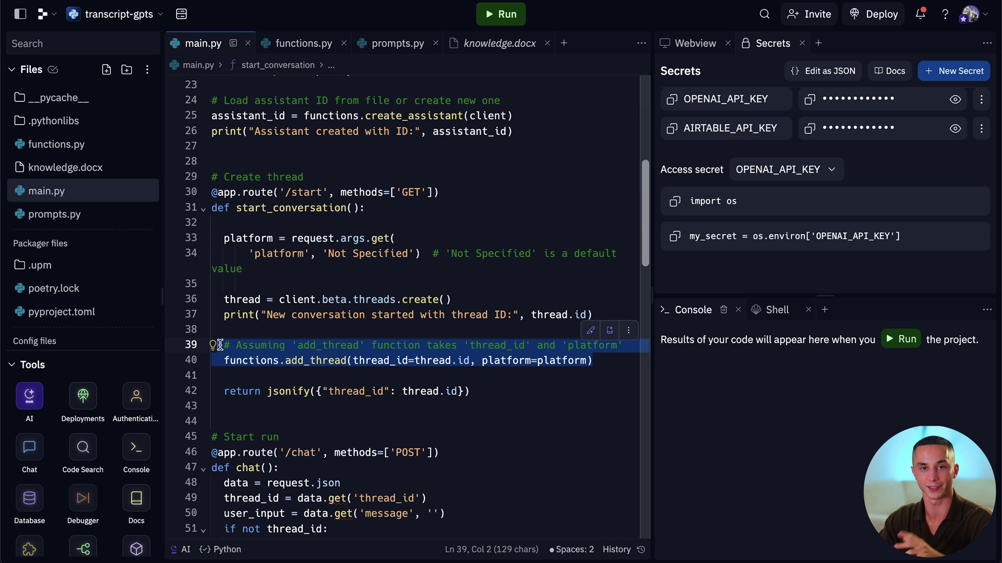
scroll(261, 248, "down", 1)
left_click(261, 247)
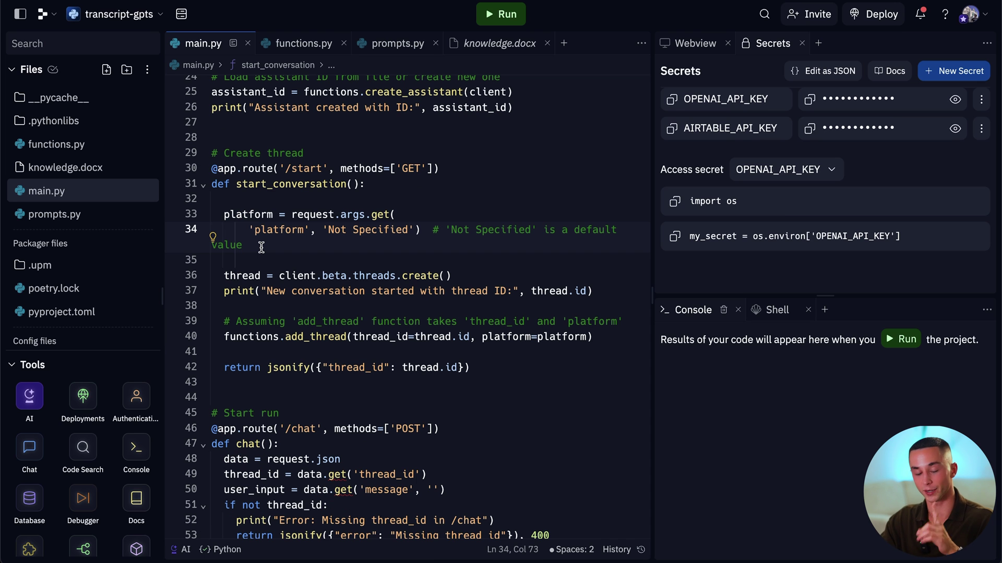
left_click_drag(225, 214, 306, 249)
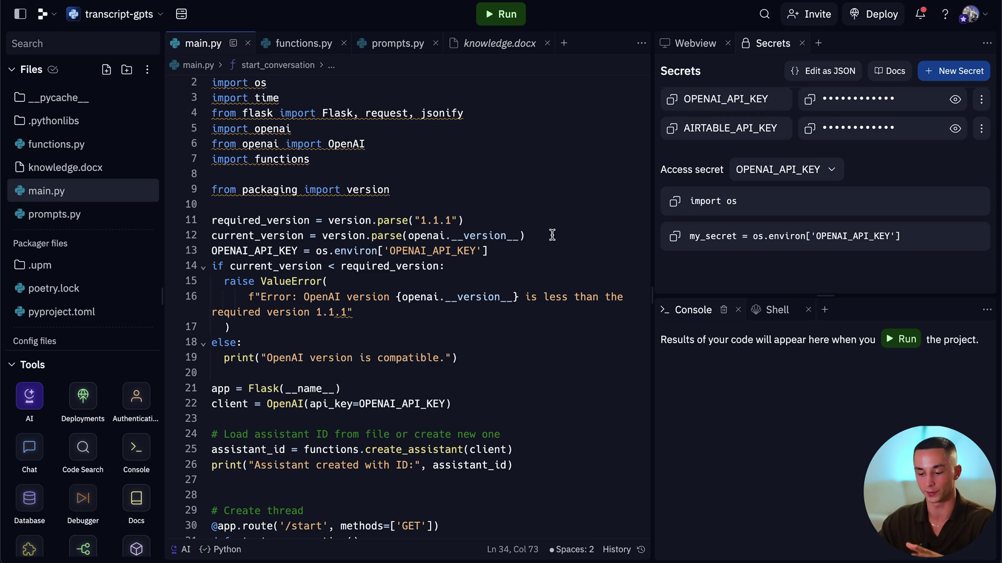
scroll(552, 234, "down", 1)
scroll(592, 212, "up", 2)
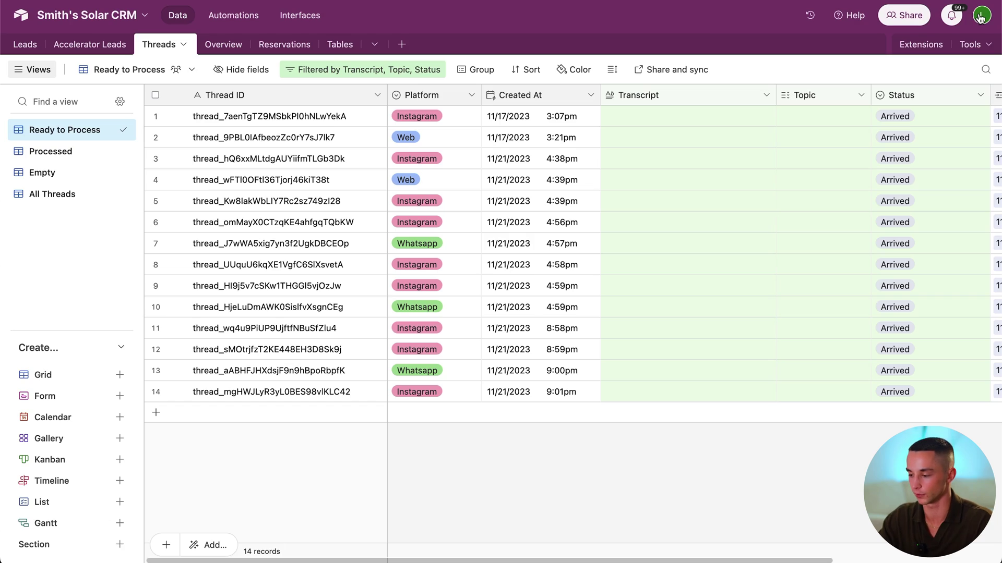
Step: In Airtable, open the Web API documentation generated for the Smith's Solar CRM base
left_click(981, 17)
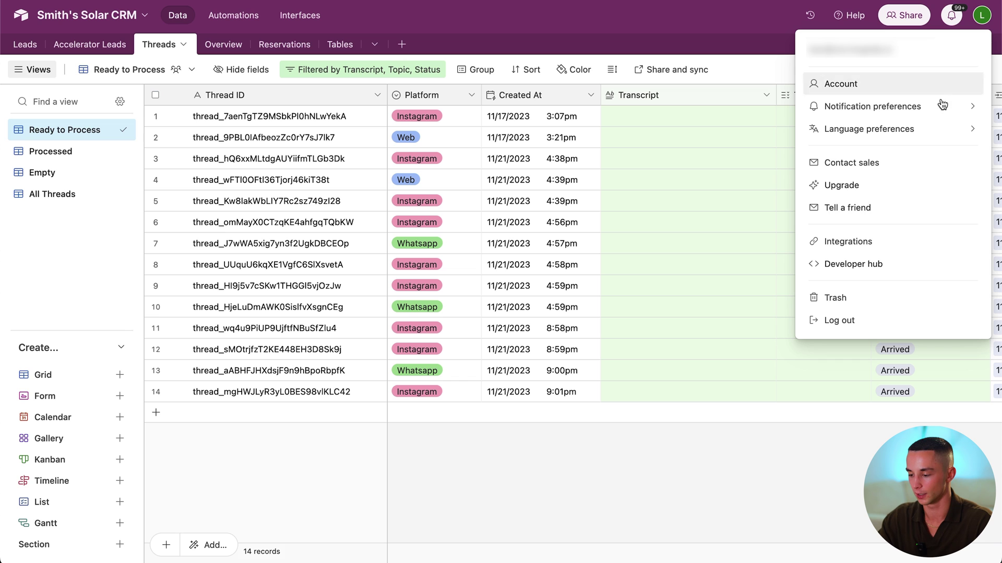
left_click(865, 265)
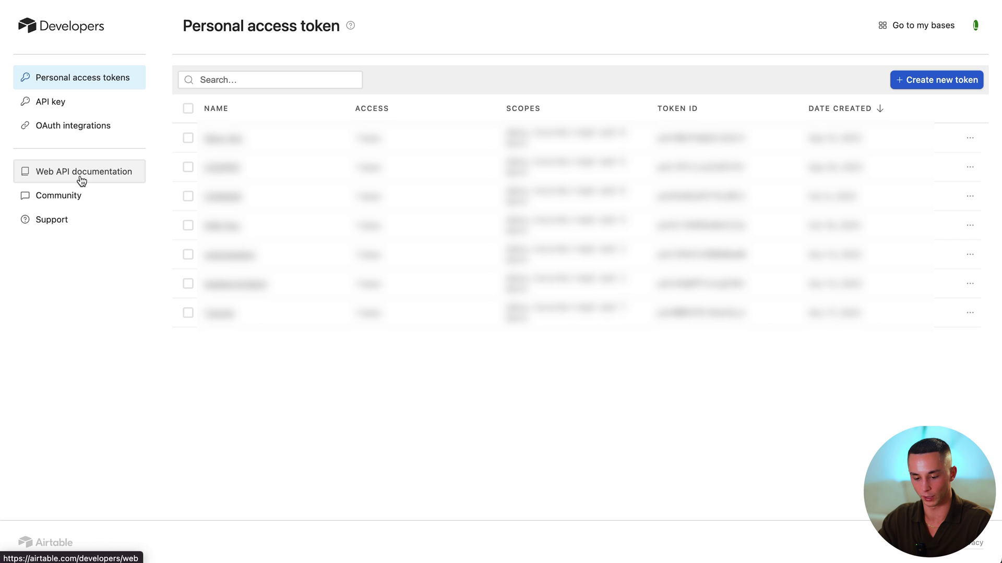
left_click(82, 178)
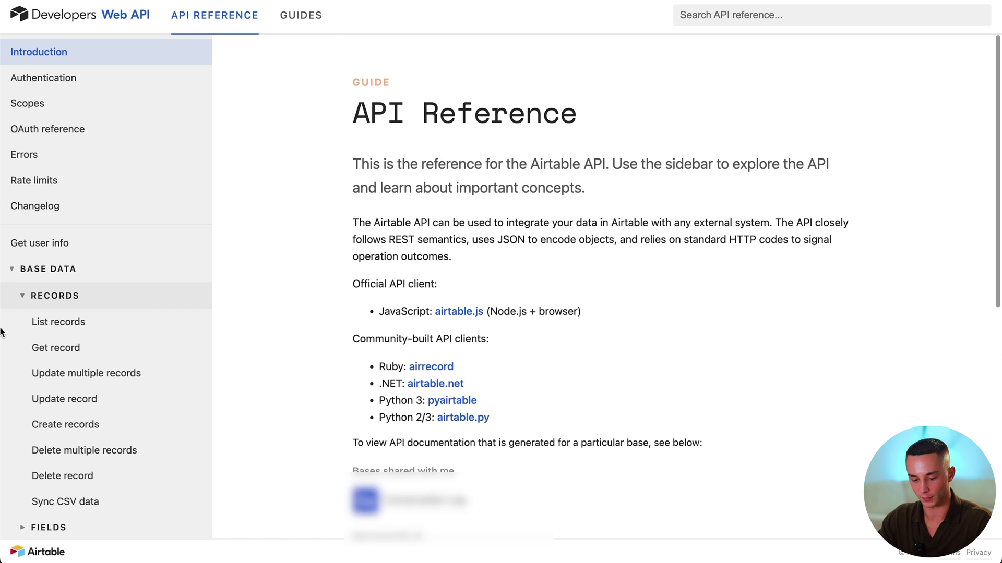
scroll(424, 418, "down", 8)
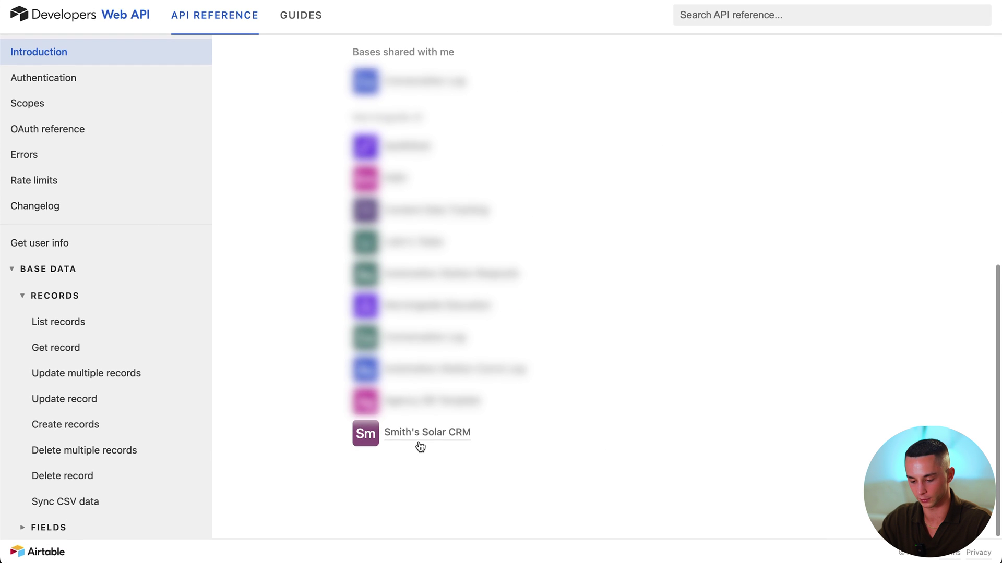
left_click(425, 437)
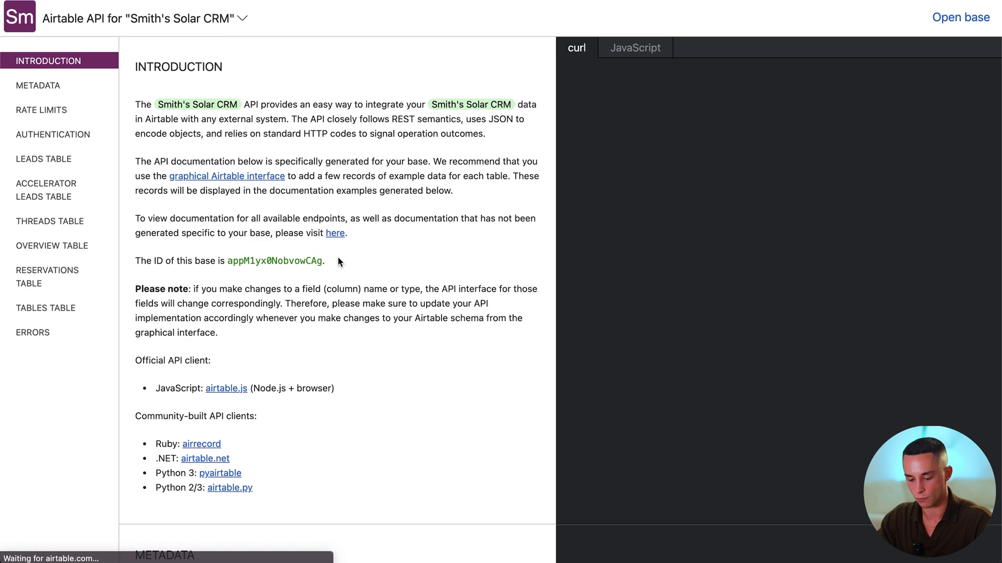
Step: Go to the Threads table's Create records documentation and select the POST endpoint URL in the curl example
scroll(337, 257, "down", 10)
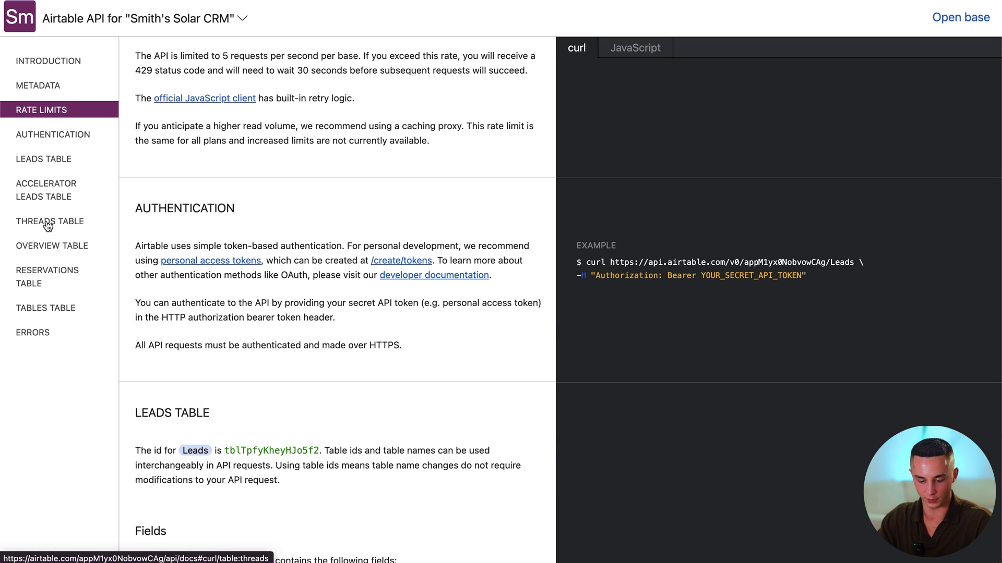
left_click(48, 225)
scroll(240, 367, "down", 4)
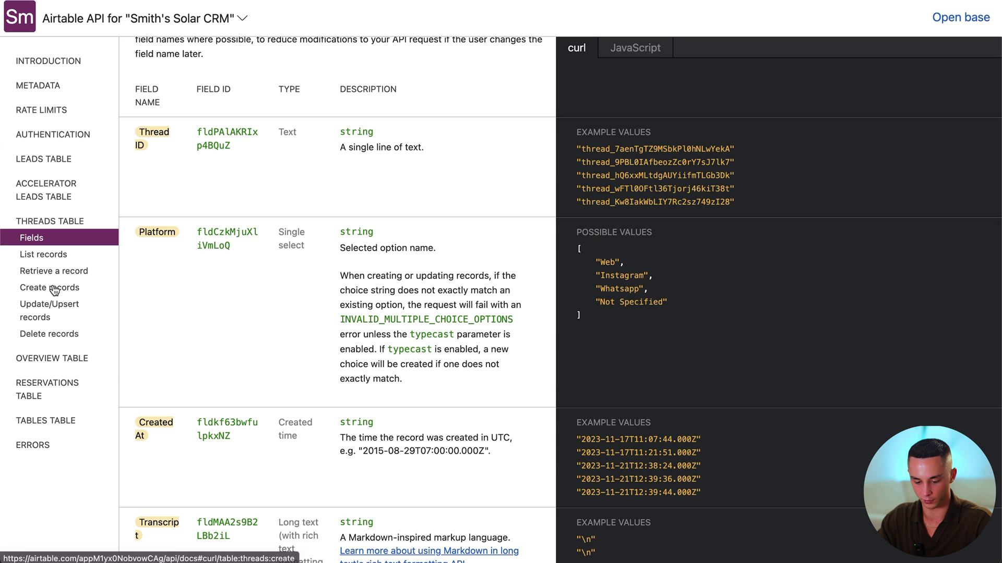
left_click(49, 287)
mouse_move(639, 93)
left_mouse_down()
mouse_move(884, 93)
mouse_move(641, 99)
left_mouse_up()
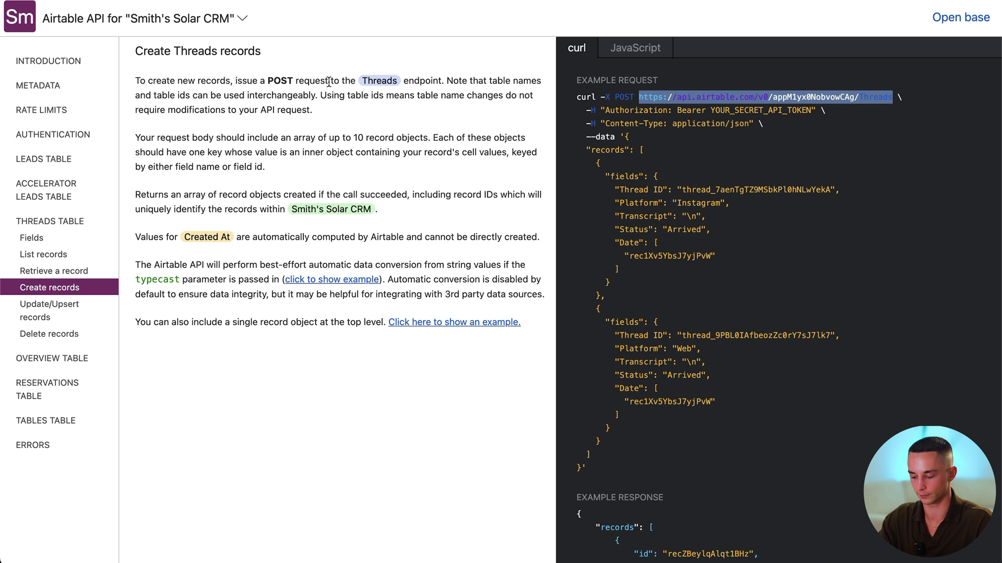
key("super+plus")
key("super+plus")
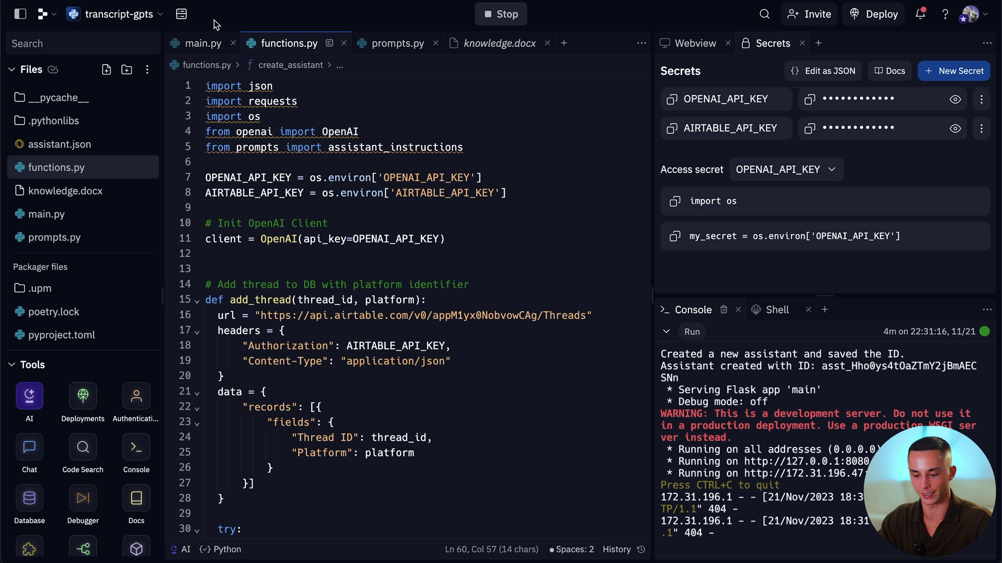
Step: Switch to Replit and replace the url string in add_thread in functions.py with the Airtable Threads endpoint URL
scroll(370, 288, "down", 3)
left_click_drag(260, 260, 594, 263)
key("ctrl+c")
key("BackSpace")
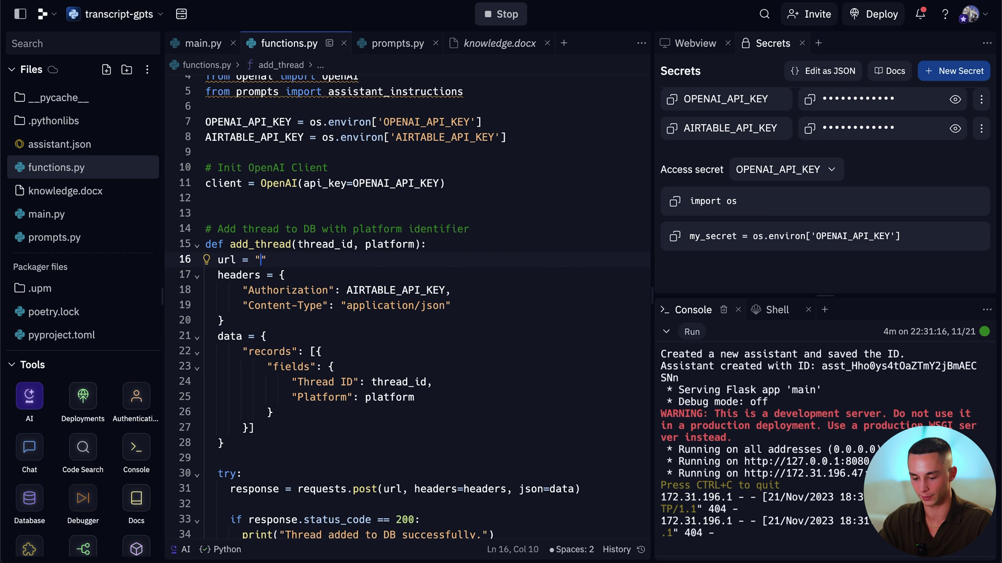
key("ctrl+v")
key("Down")
scroll(410, 278, "down", 3)
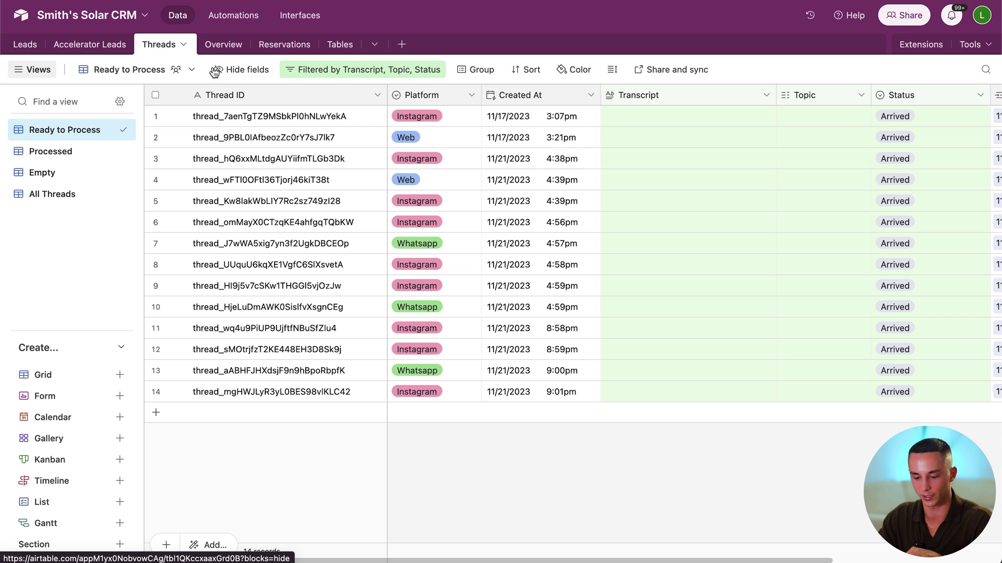
Step: Switch to the Airtable base's Threads table and select the first record's Thread ID
left_click(222, 50)
left_click(160, 45)
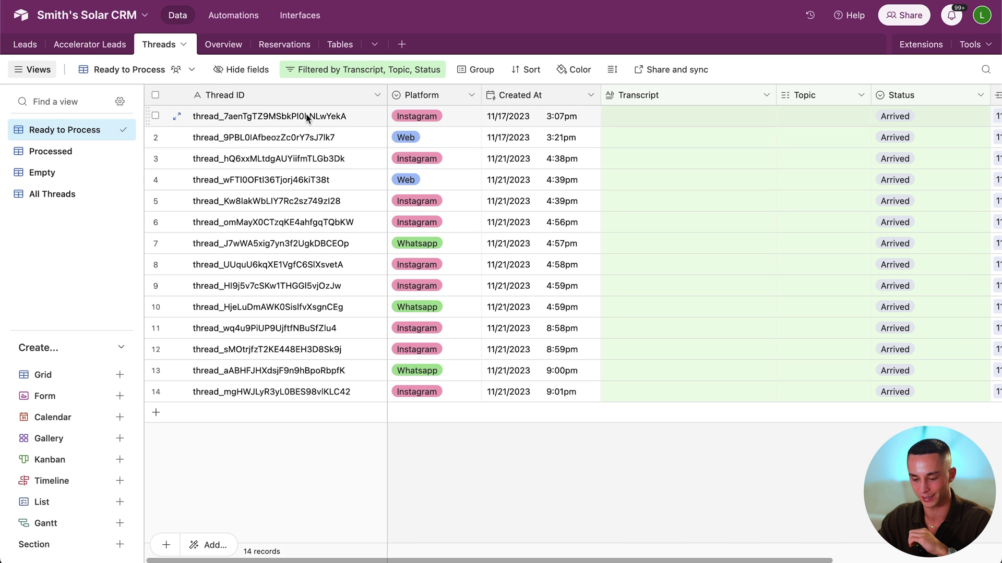
left_click(251, 118)
Step: Return to main.py in Replit and highlight the add_thread call with its thread_id and platform arguments
key("super+Tab")
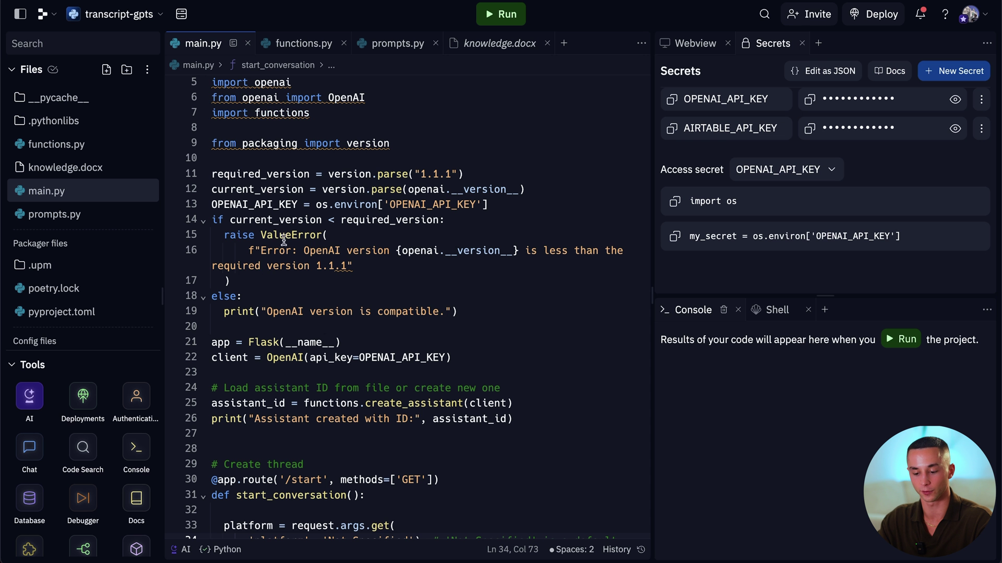
scroll(264, 272, "down", 6)
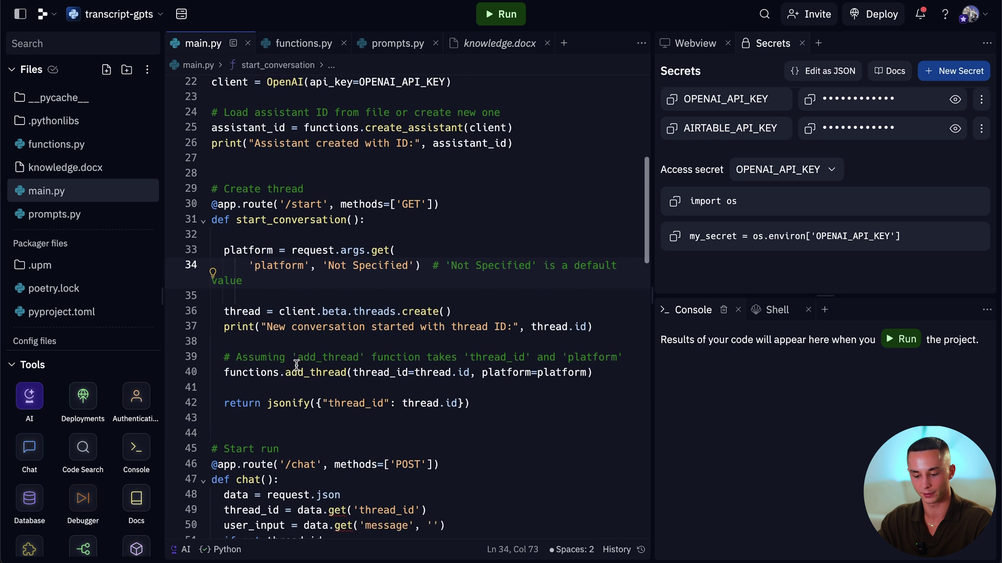
left_click_drag(237, 373, 538, 373)
left_click(418, 374)
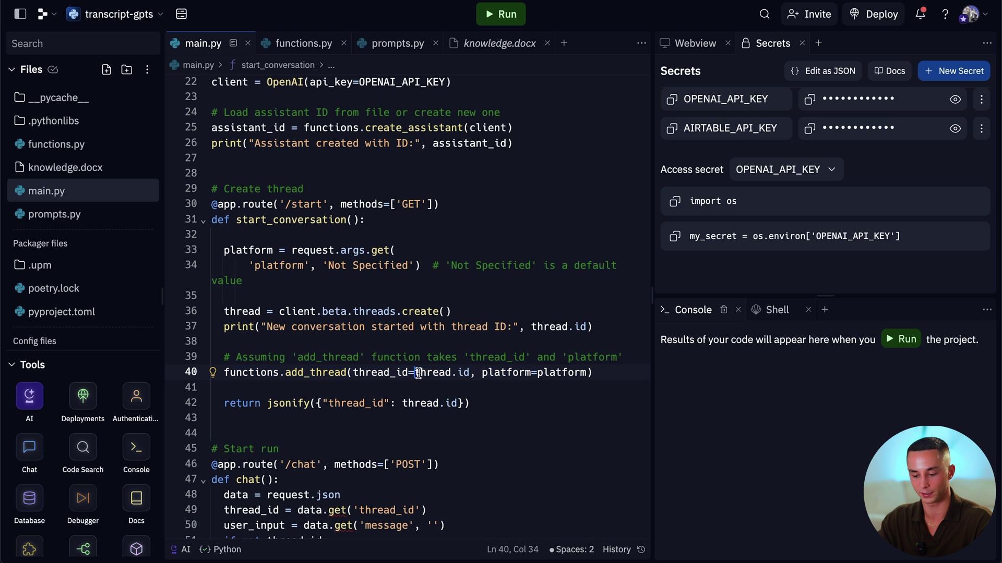
left_click_drag(413, 373, 526, 373)
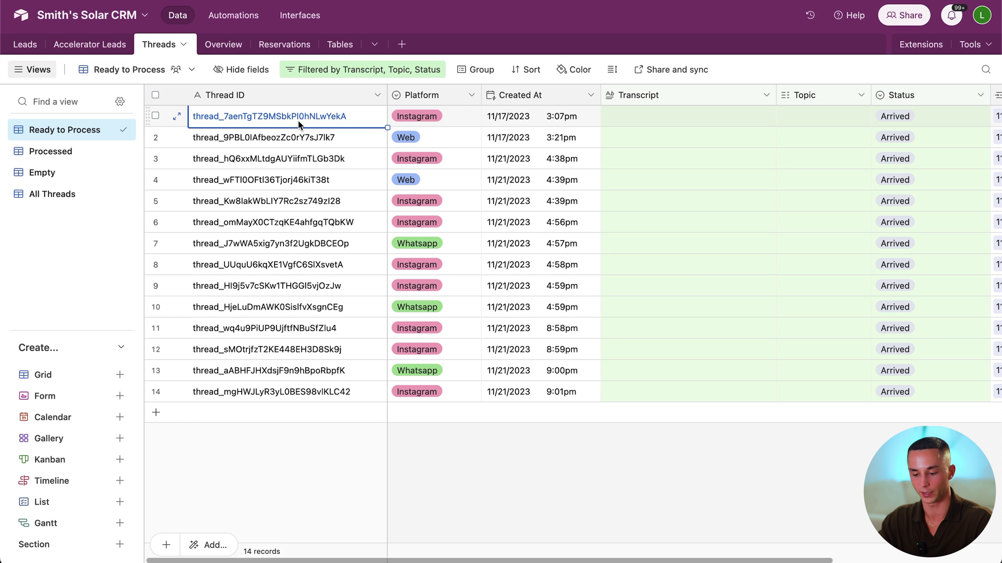
Step: Switch to Airtable and inspect the Platform value of the first Threads record
left_click(447, 123)
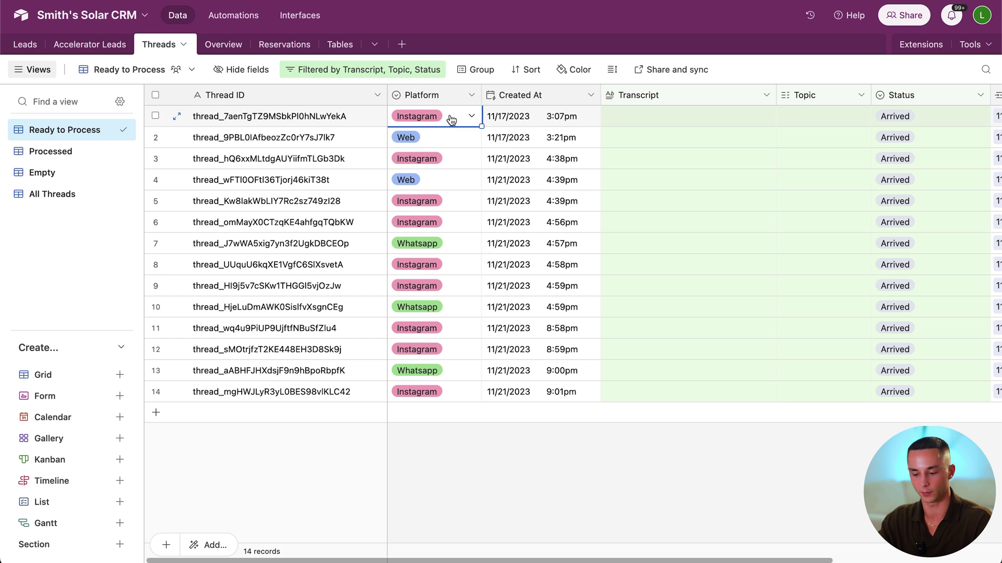
left_click(451, 120)
left_click(470, 127)
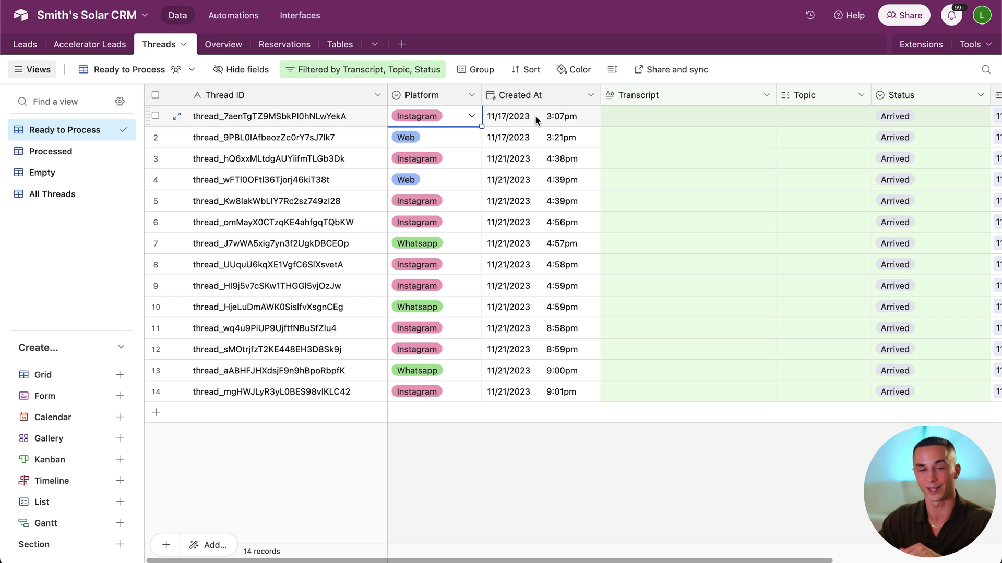
Step: Inspect the available Status options of the first record in the Threads table
scroll(548, 146, "right", 3)
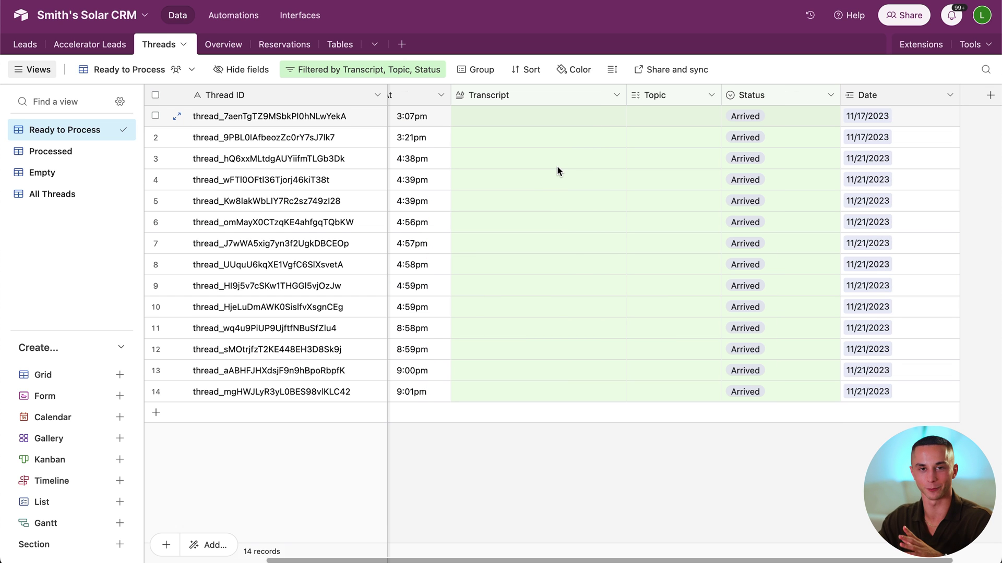
scroll(556, 164, "right", 1)
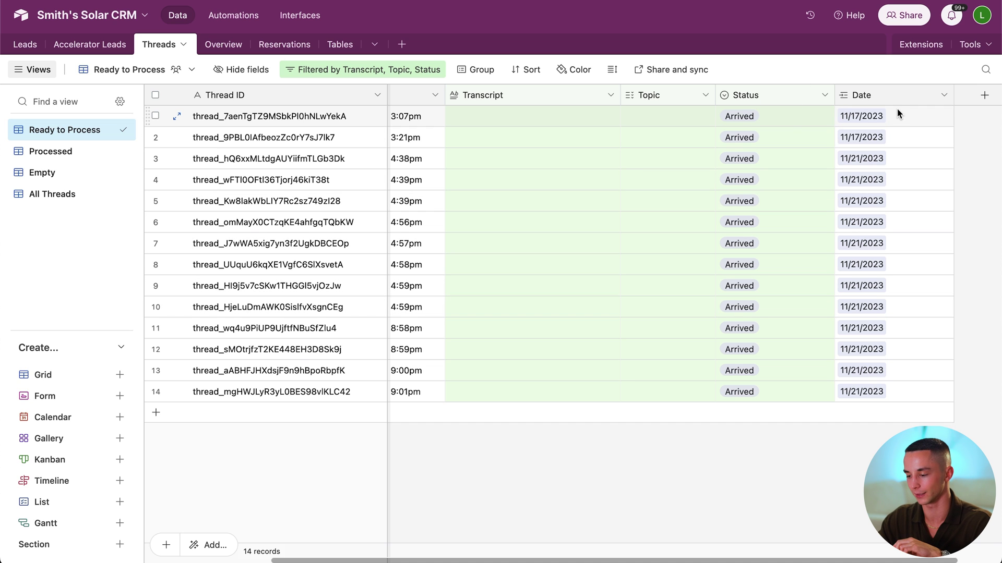
left_click(763, 112)
left_click(780, 115)
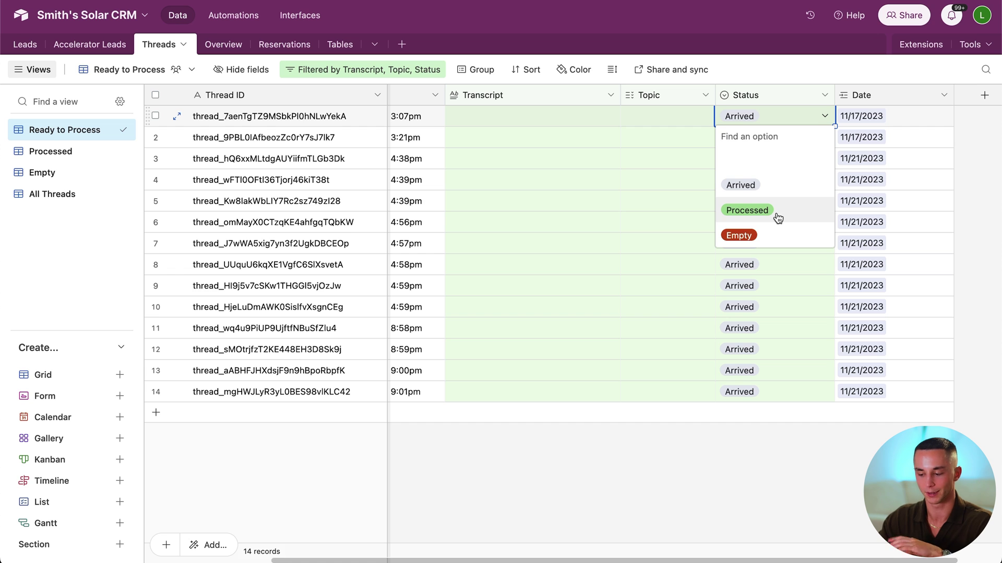
left_click(823, 115)
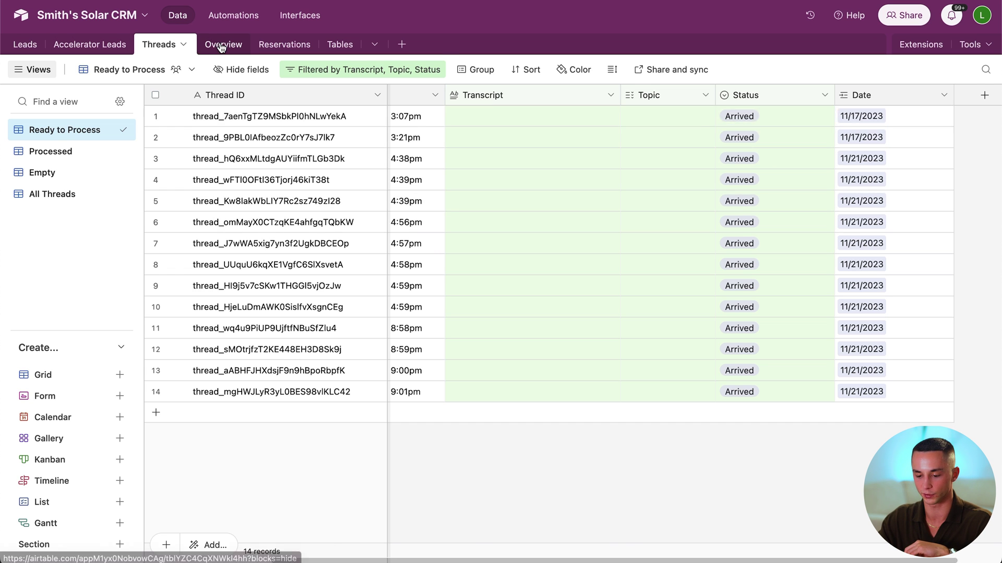
Step: Look through the Overview table and the Processed, Empty and All Threads views of the Threads table
left_click(224, 45)
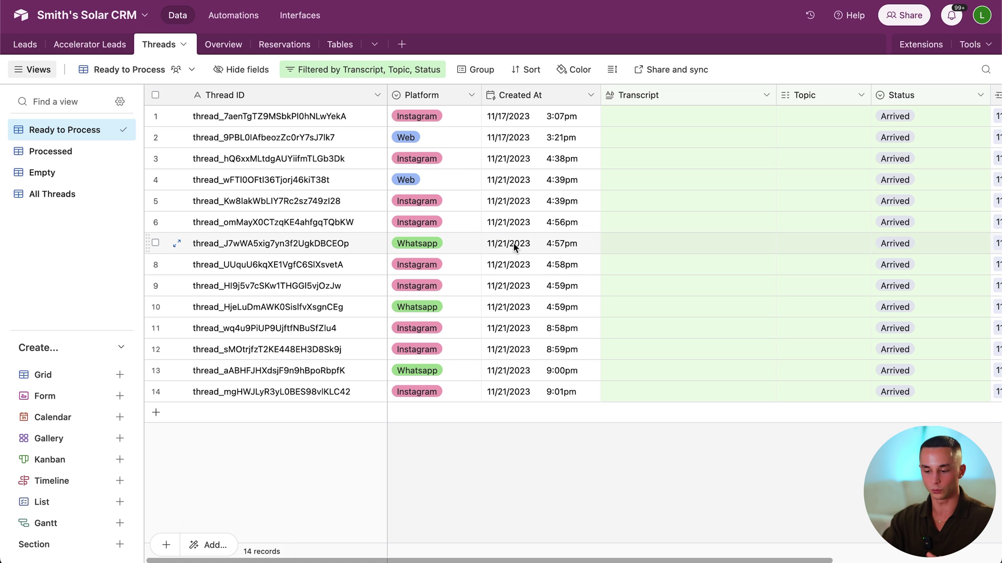
scroll(758, 148, "right", 2)
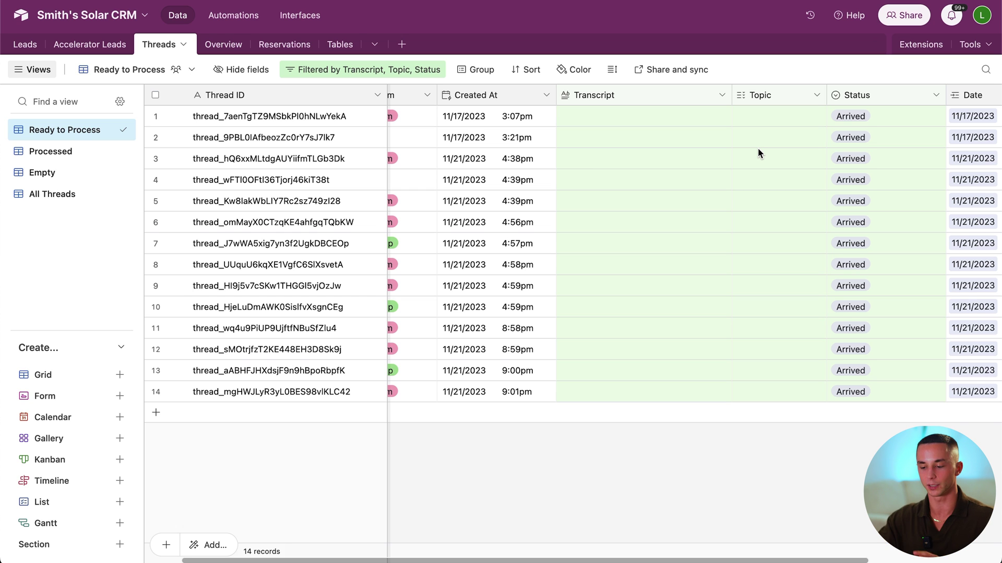
scroll(758, 149, "left", 2)
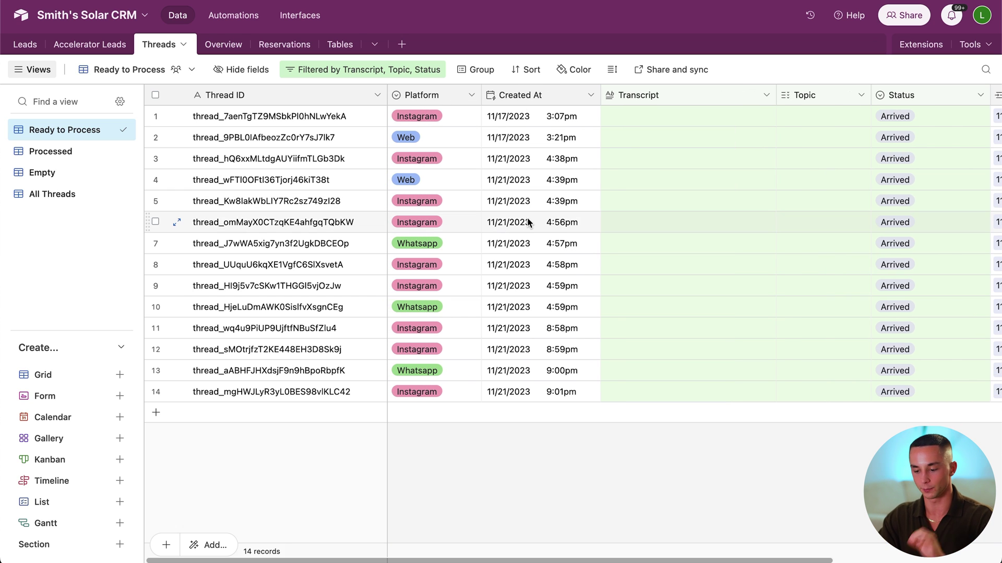
left_click(68, 158)
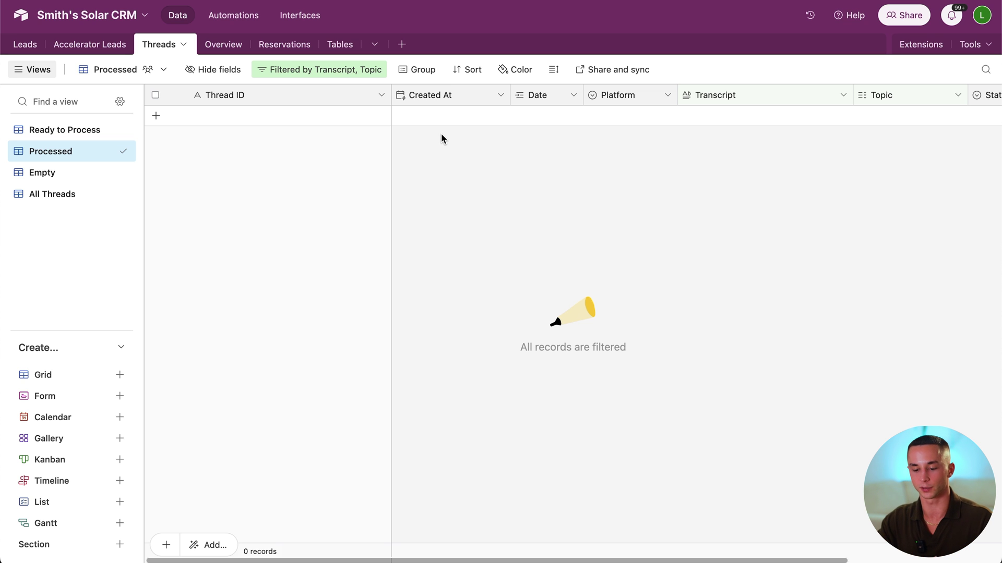
left_click(36, 173)
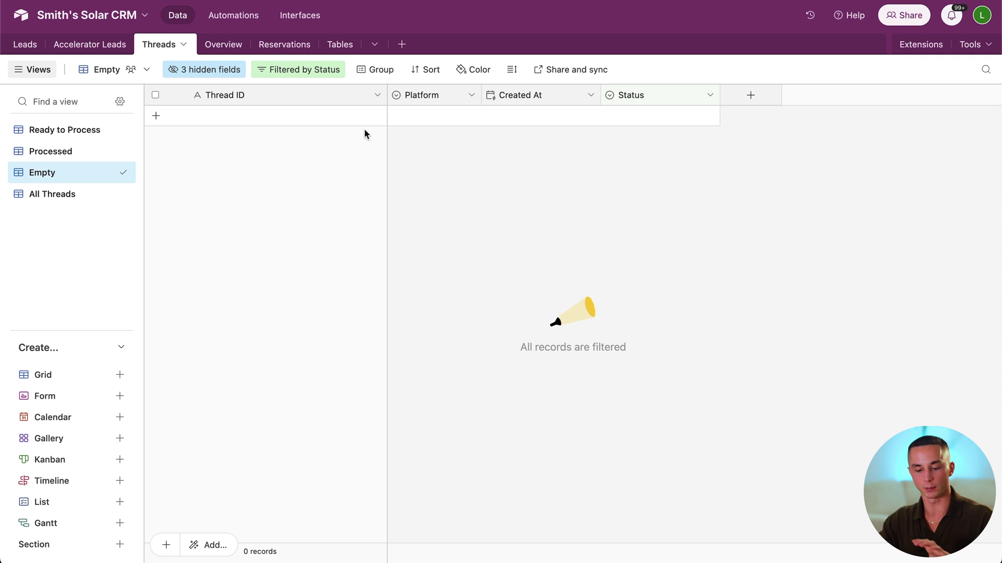
left_click(74, 198)
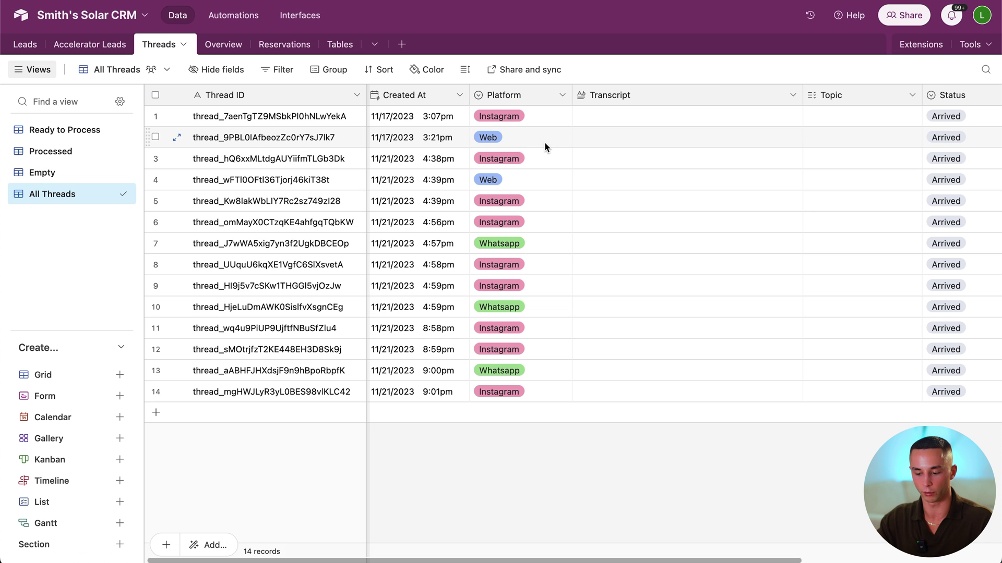
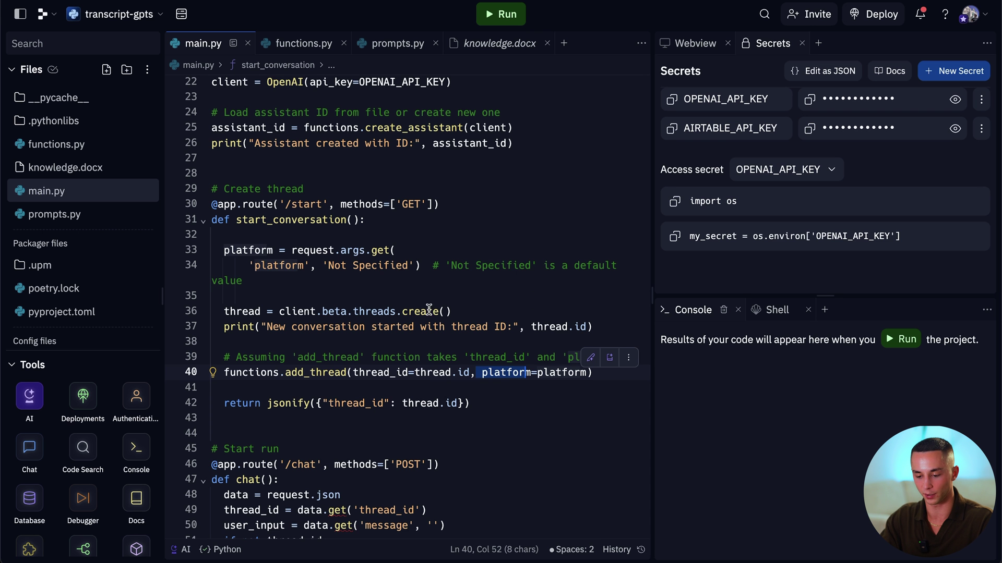
Step: Switch to main.py in Replit and highlight how start_conversation reads the platform argument and passes it to add_thread
scroll(415, 289, "down", 2)
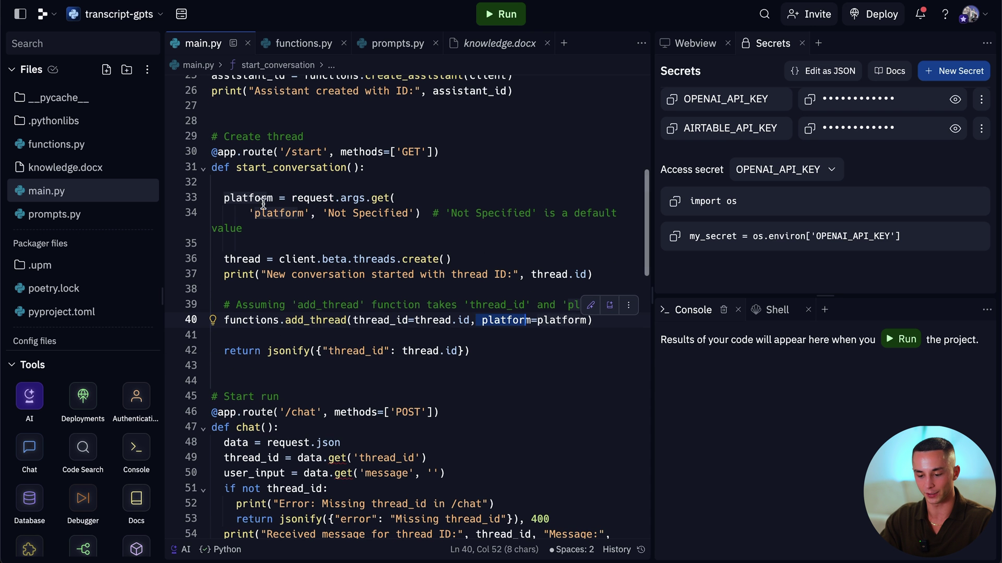
left_click_drag(221, 199, 418, 228)
left_click(316, 198)
double_click(316, 199)
double_click(273, 214)
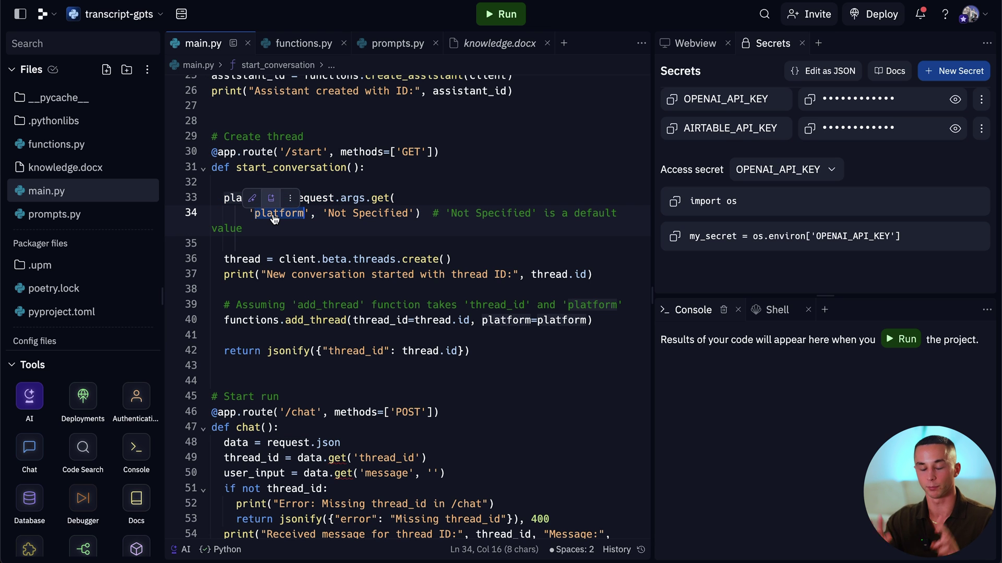
double_click(247, 194)
double_click(562, 319)
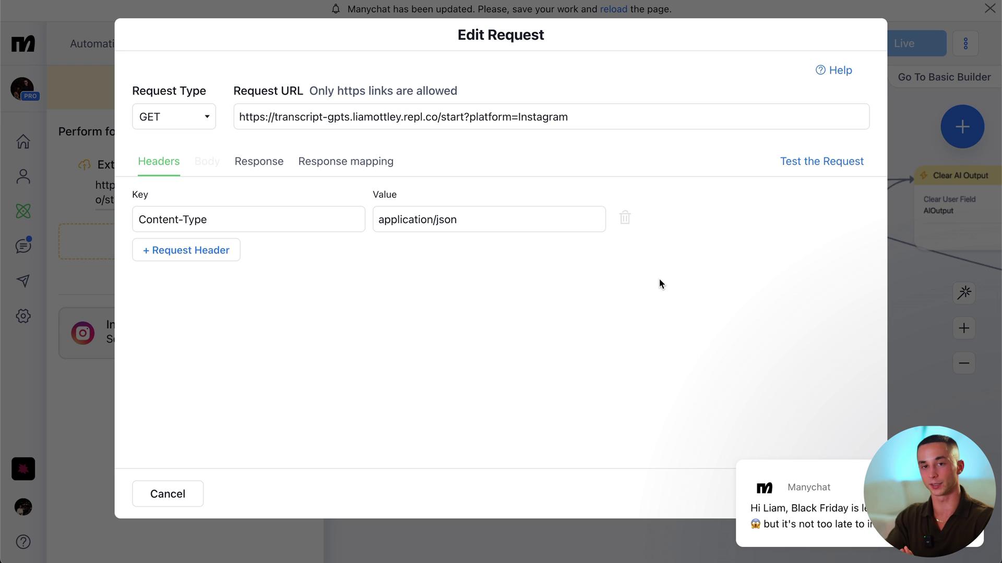
Step: Switch to Manychat and examine the start request's platform=Instagram parameter, the Transcript GPTs Demo flow and its preview options
double_click(547, 118)
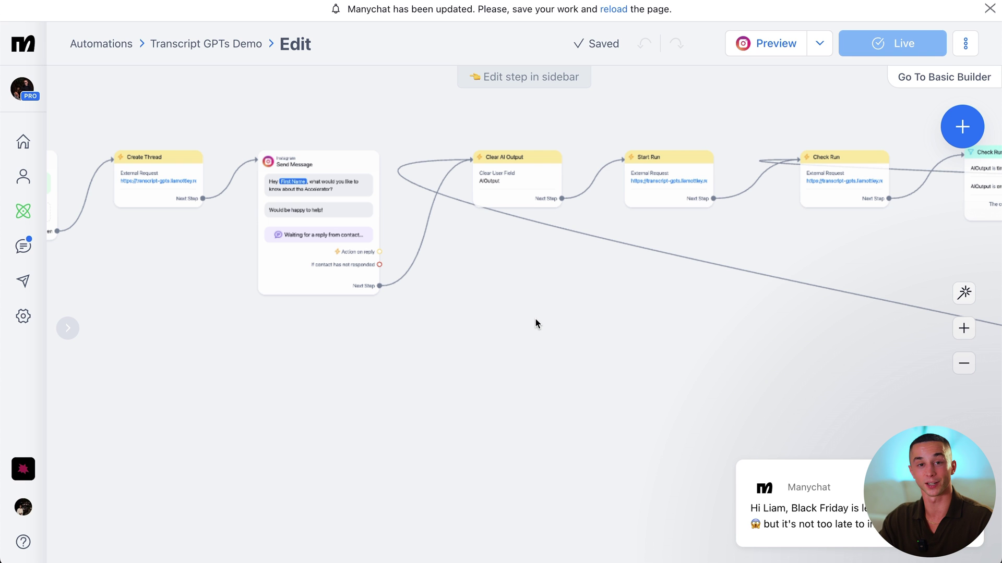
scroll(647, 278, "right", 4)
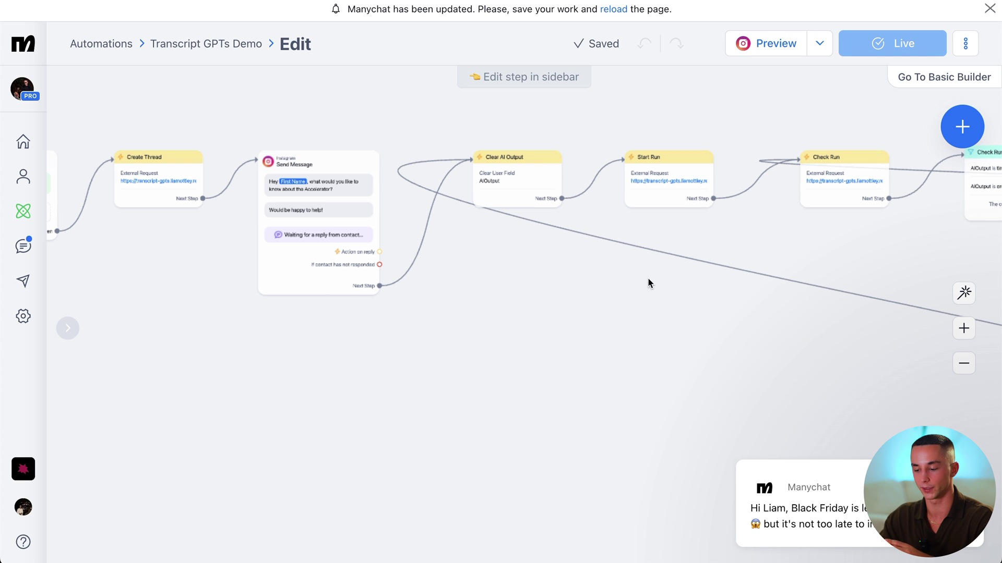
scroll(571, 270, "down", 2)
scroll(570, 275, "down", 1)
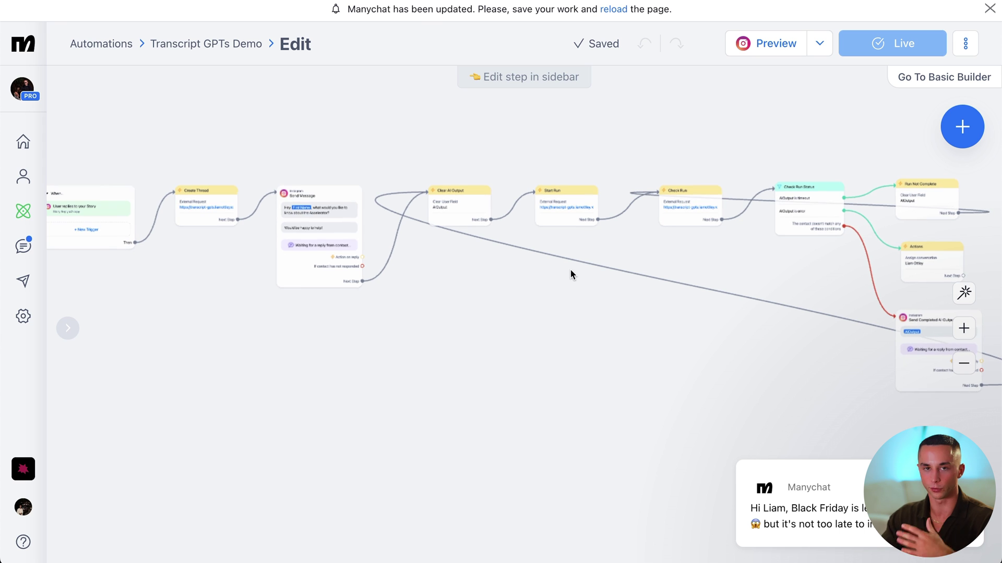
left_click(770, 44)
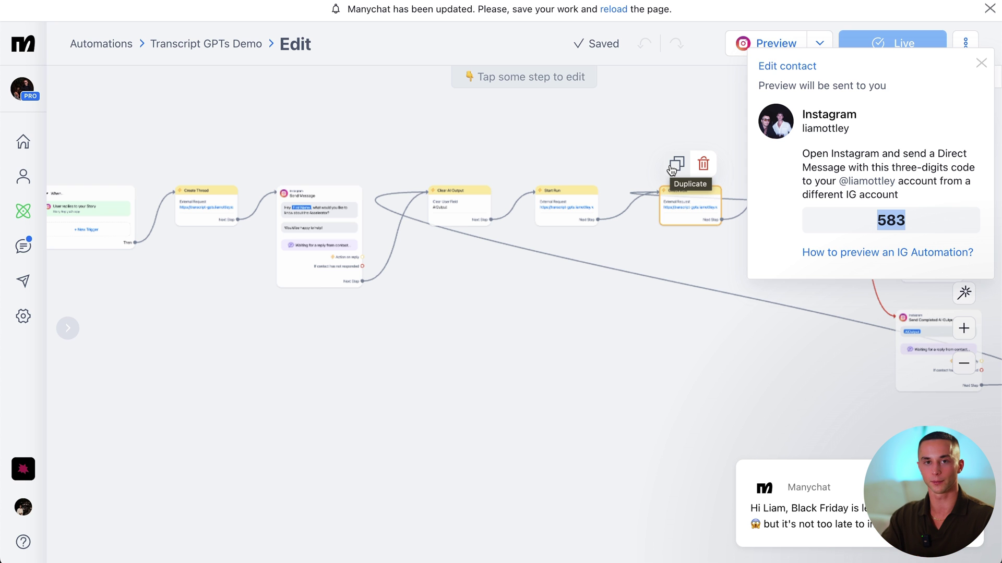
left_click(207, 211)
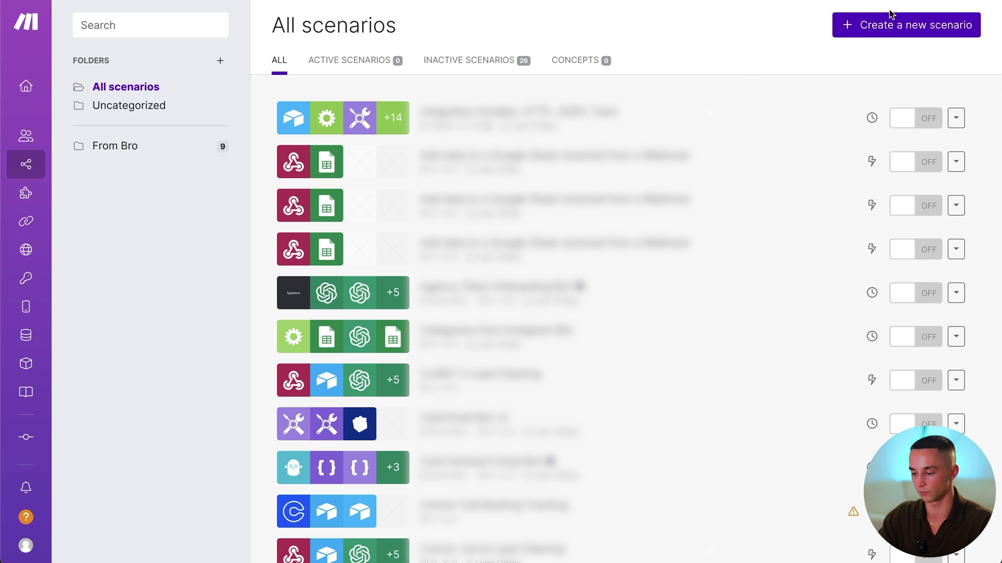
Step: Switch to Make and create a new scenario by importing the blueprint (3).json file from Downloads
left_click(892, 29)
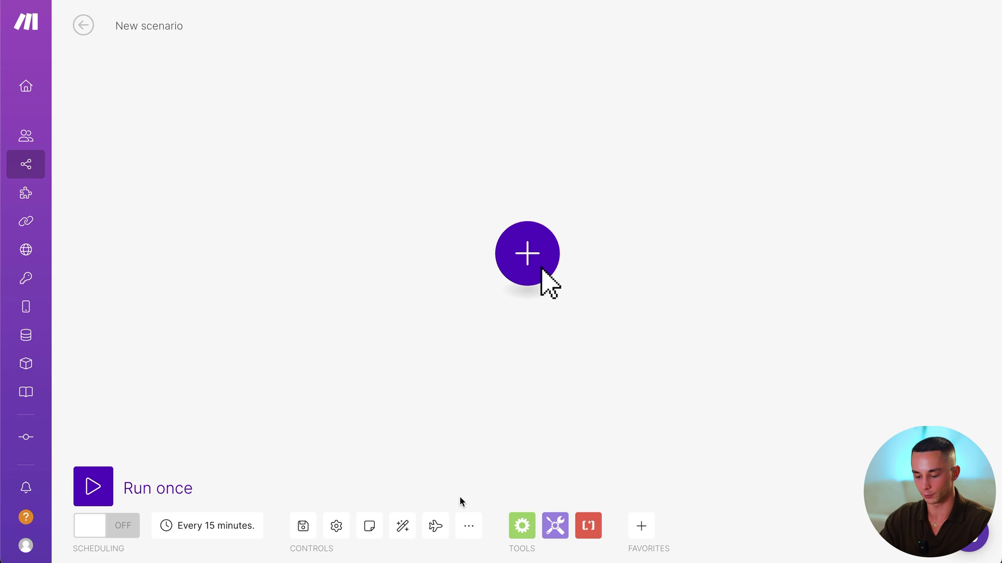
left_click(472, 528)
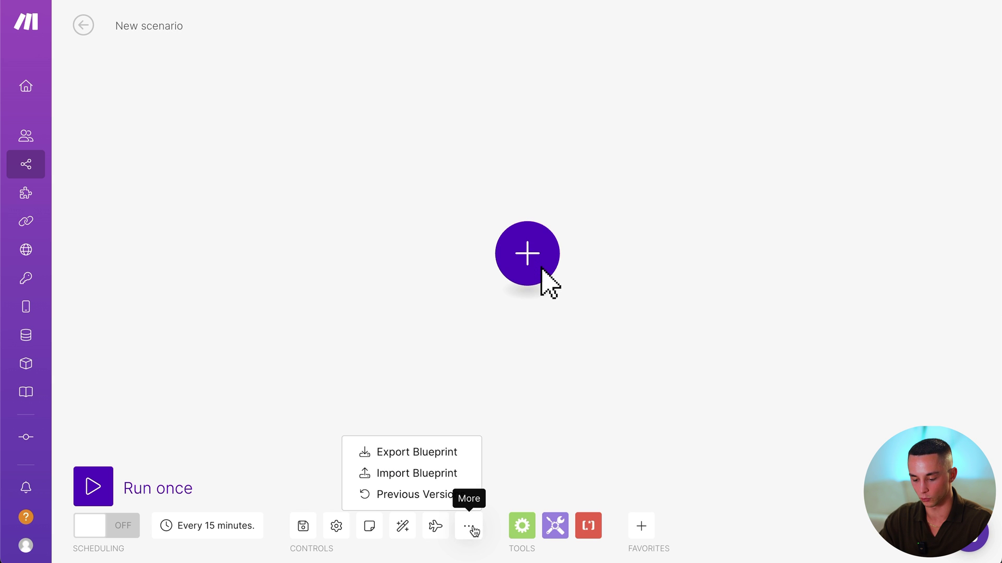
left_click(413, 474)
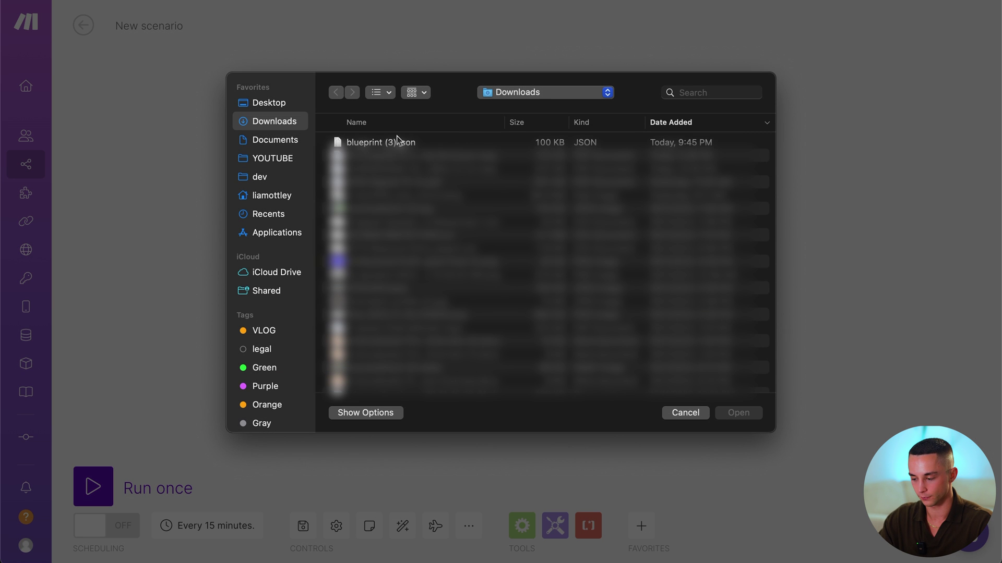
left_click(397, 143)
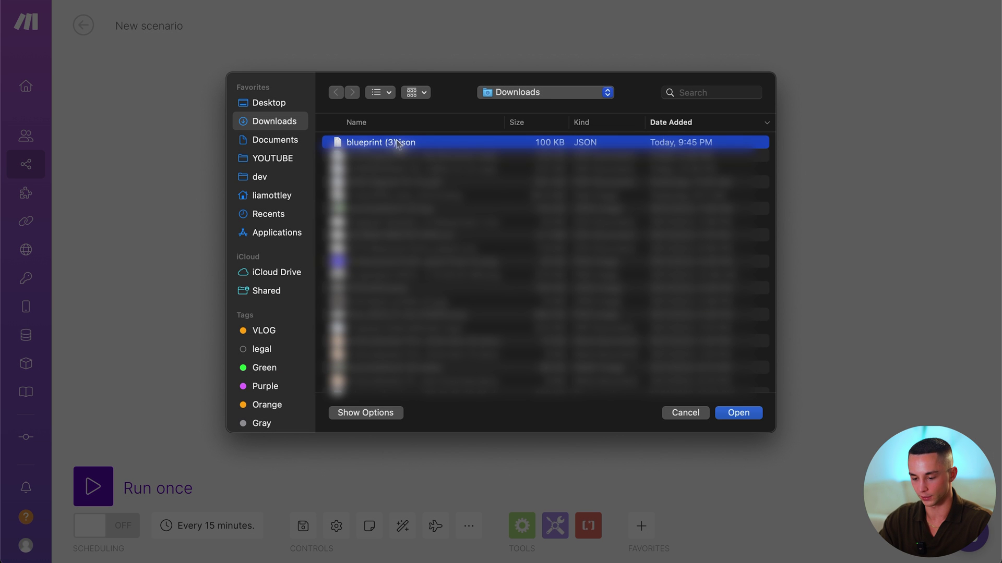
left_click(738, 413)
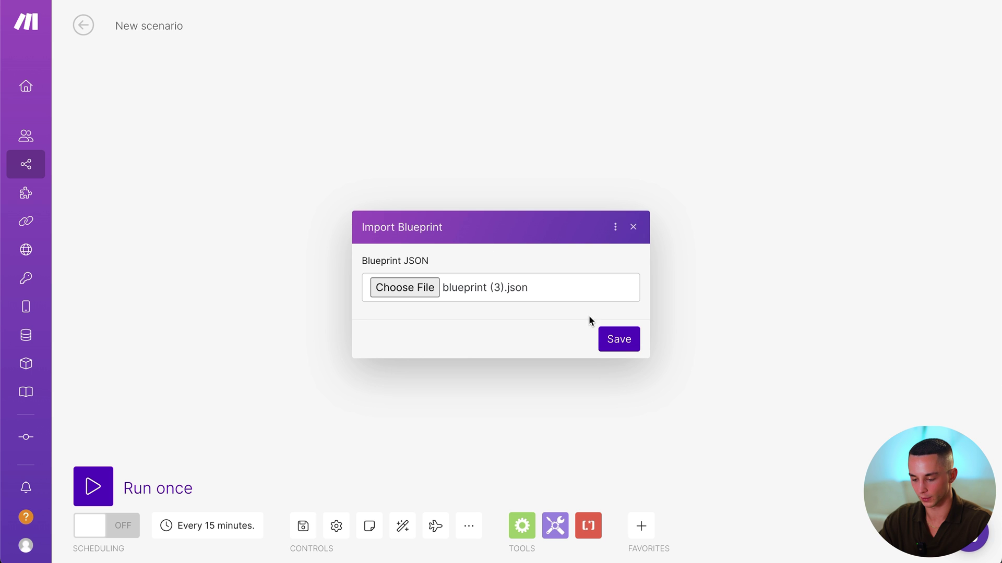
left_click(614, 339)
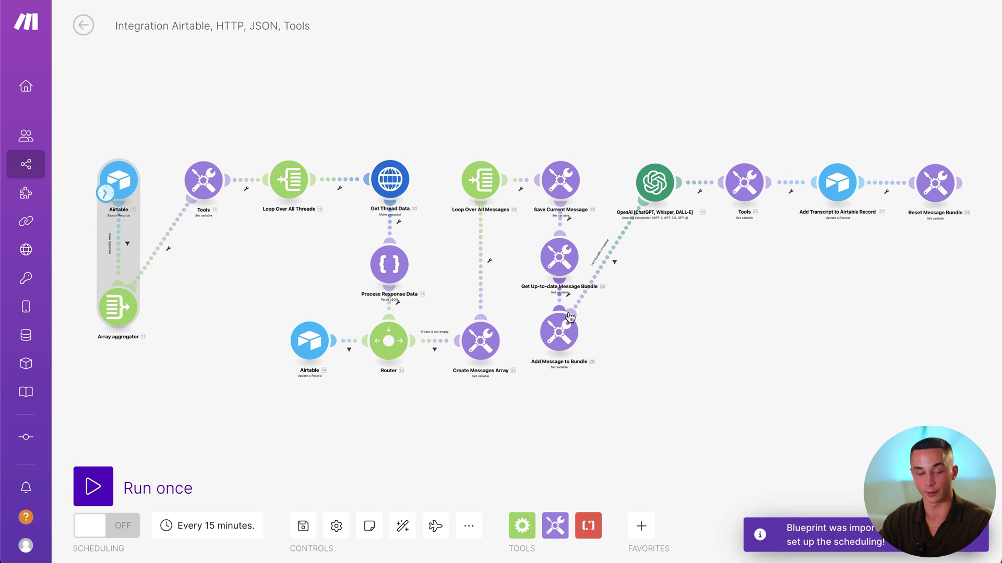
Step: Open the settings of the Airtable Search Records module at the start of the scenario
left_click_drag(686, 338, 684, 353)
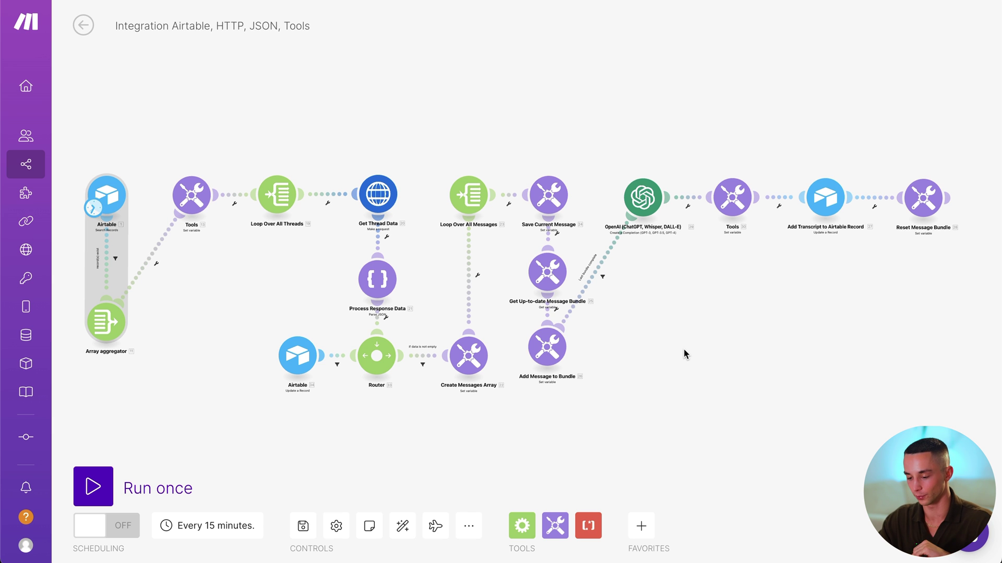
scroll(682, 339, "down", 1)
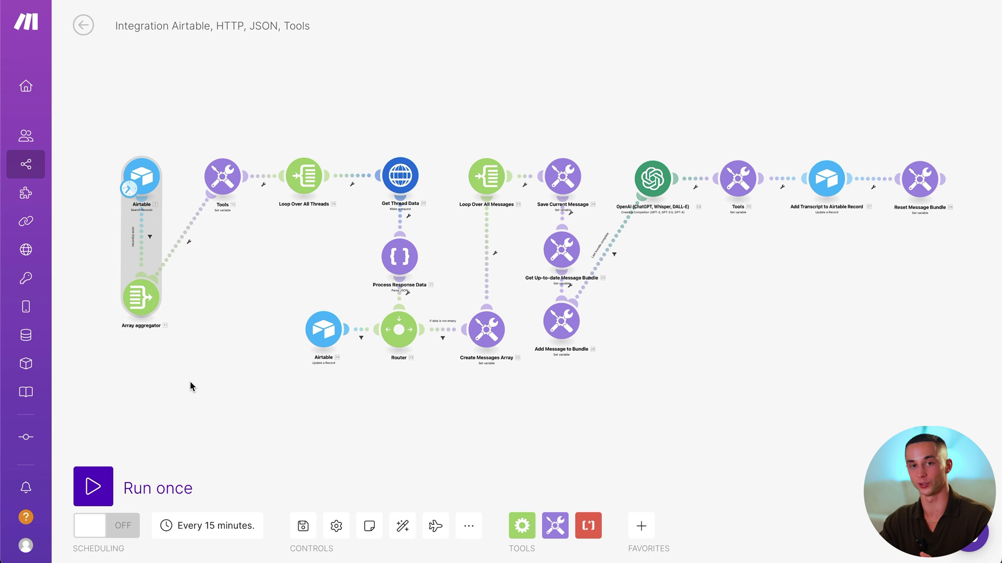
left_click_drag(190, 383, 311, 351)
scroll(304, 98, "up", 3)
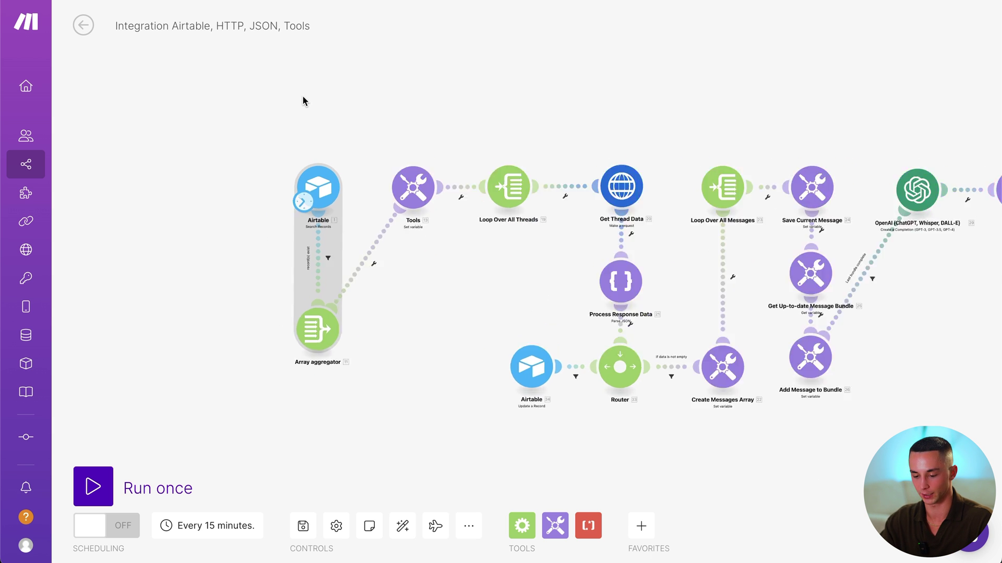
scroll(396, 158, "up", 2)
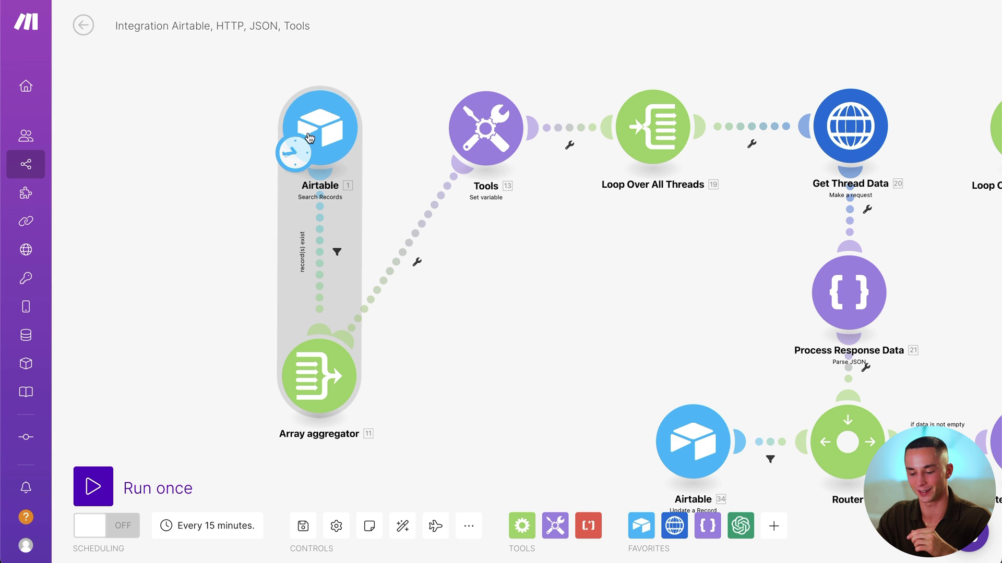
left_click(332, 128)
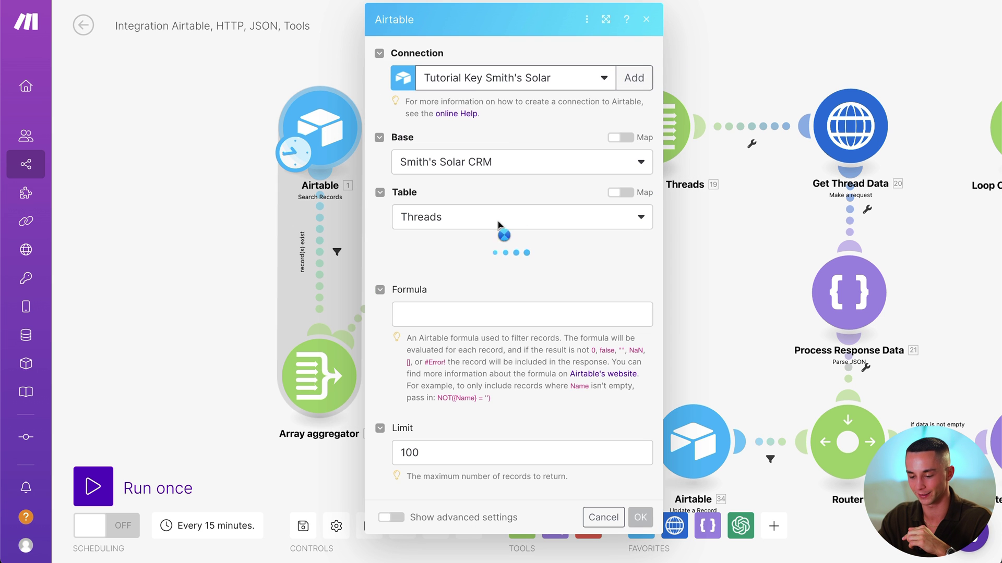
Step: Start a new connection for the Airtable module with type Airtable Token or Key and the name Tutorial2
left_click(638, 81)
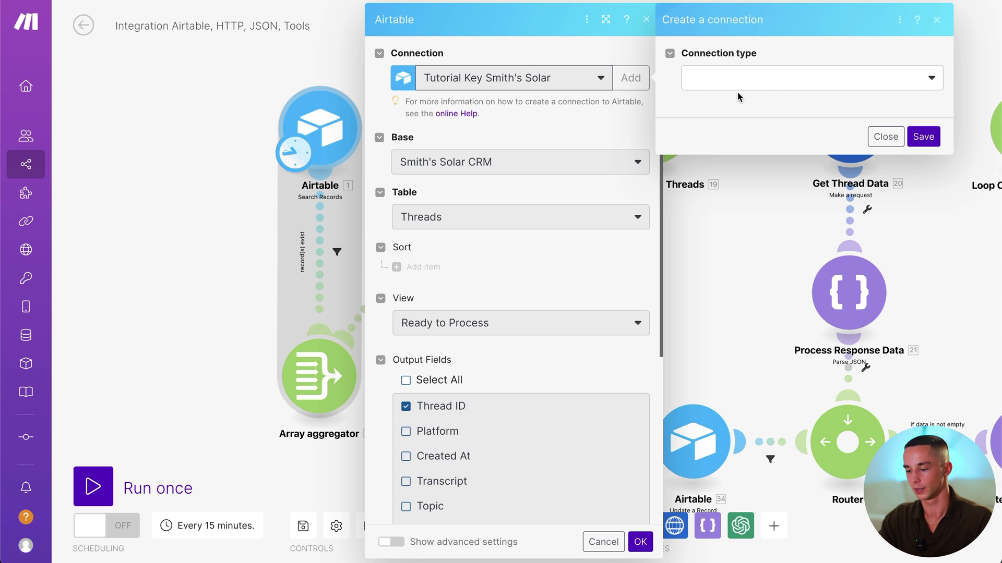
left_click(773, 82)
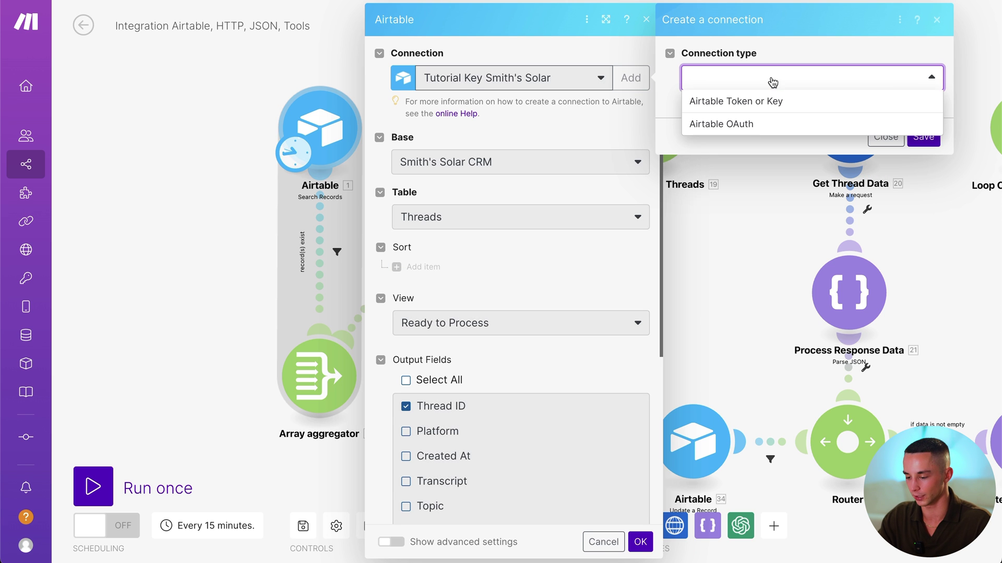
left_click(757, 102)
triple_click(851, 130)
type("Tu")
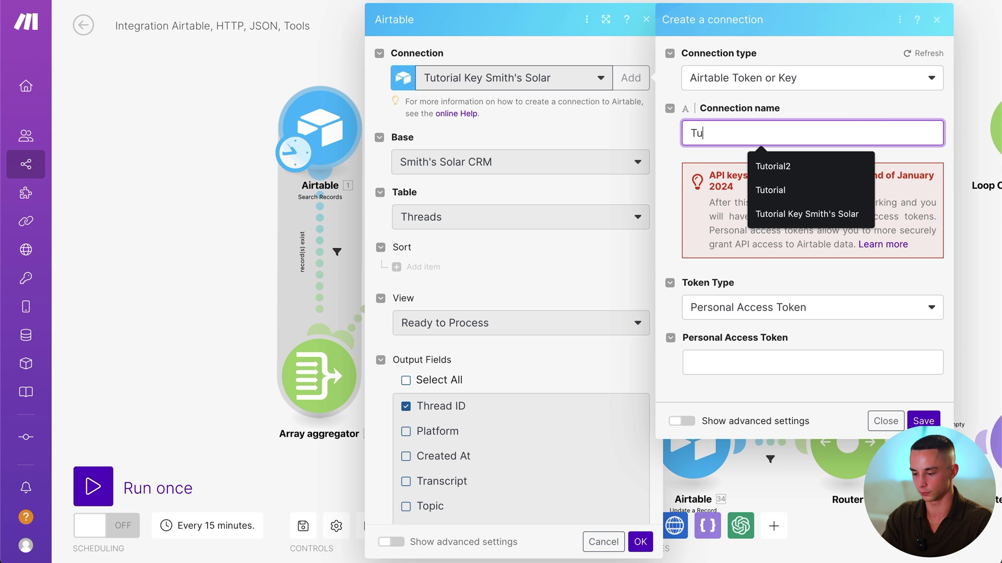
type("torial2")
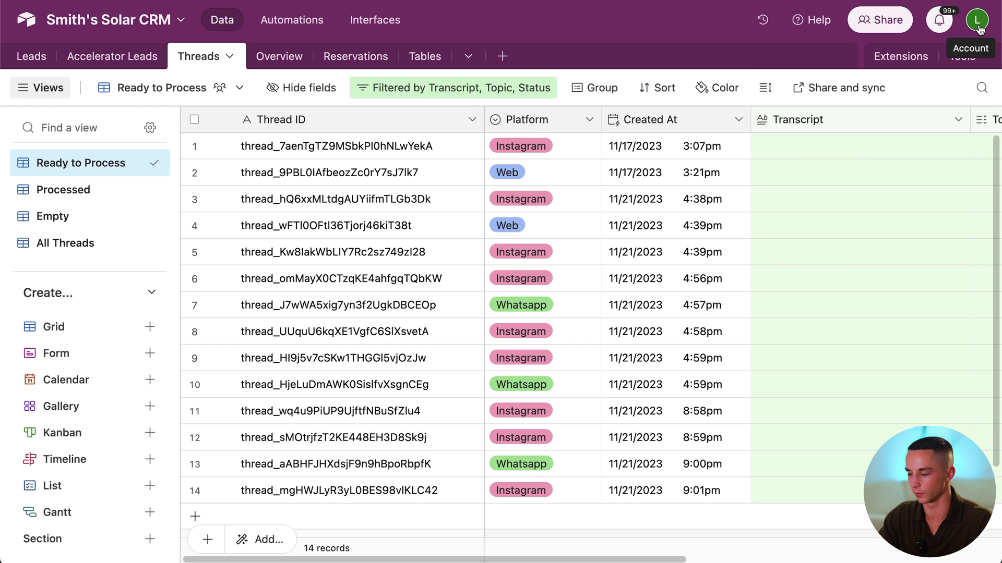
Step: In Airtable's developer hub, start a new personal access token with the name Tutorial2
left_click(977, 21)
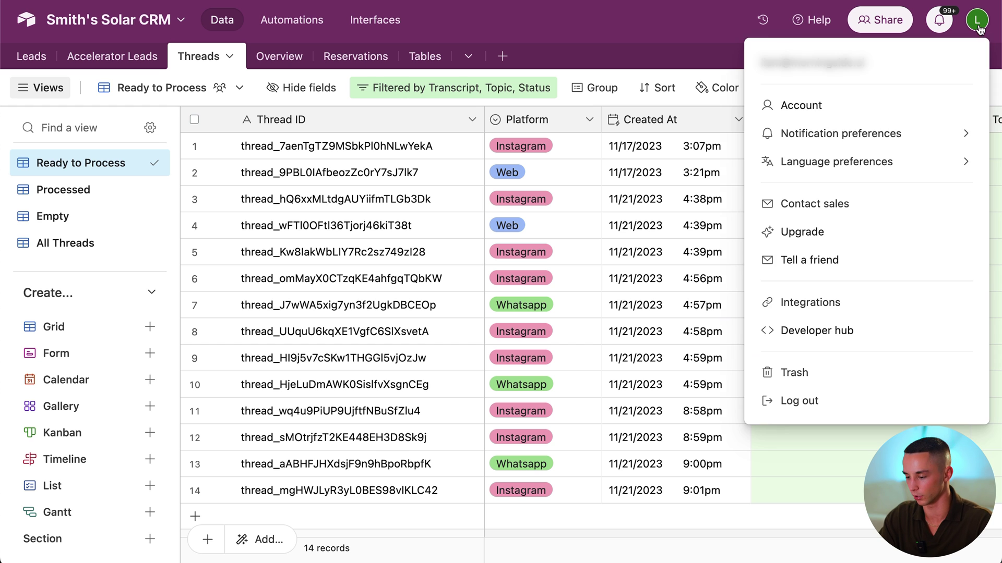
left_click(825, 334)
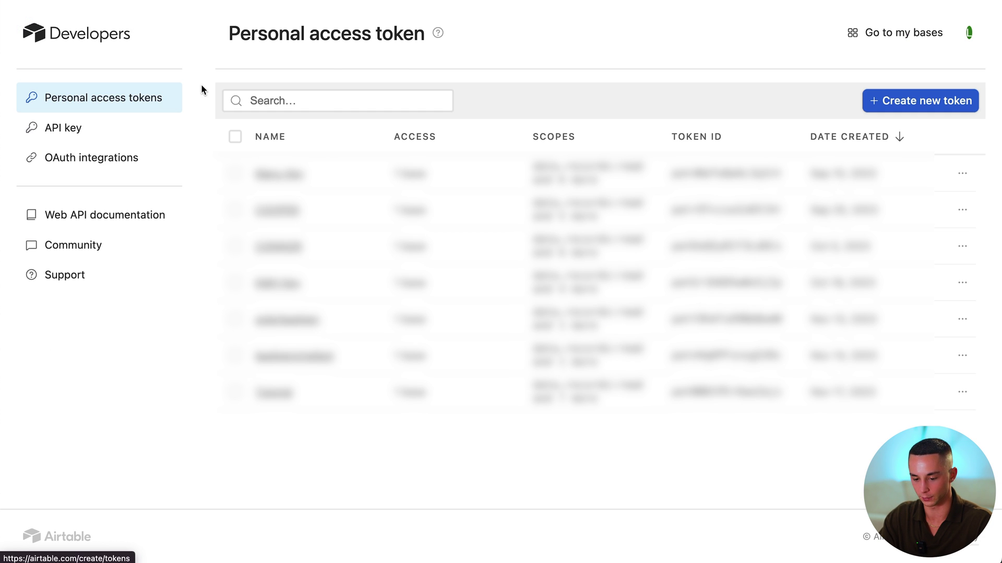
left_click(908, 102)
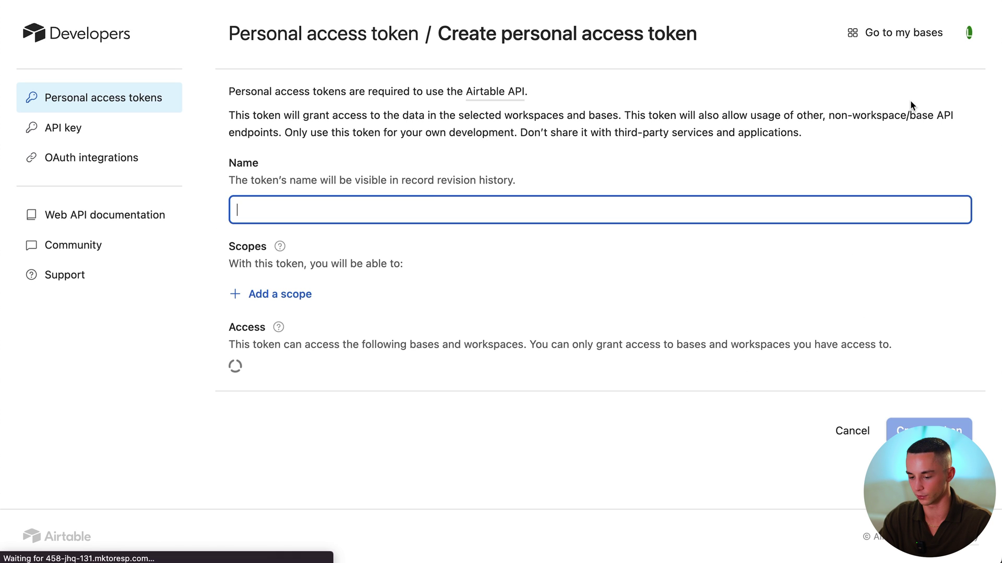
type("Tutorial")
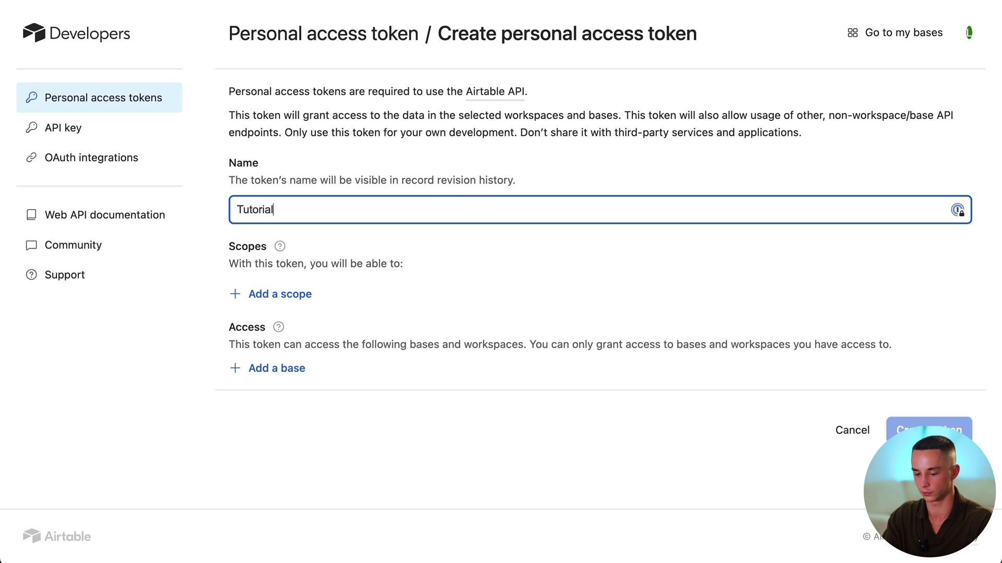
type("2")
Step: Add read and write scopes for data.records and data.recordComments, schema.bases:read and webhook:manage, and grant the token access to the Smith's Solar CRM base
left_click(284, 294)
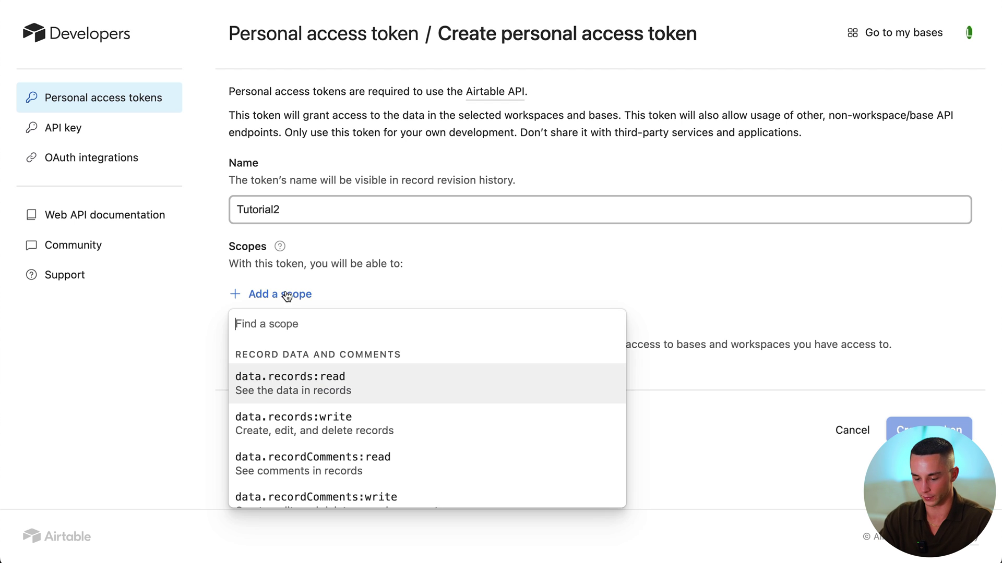
left_click(313, 394)
left_click(275, 333)
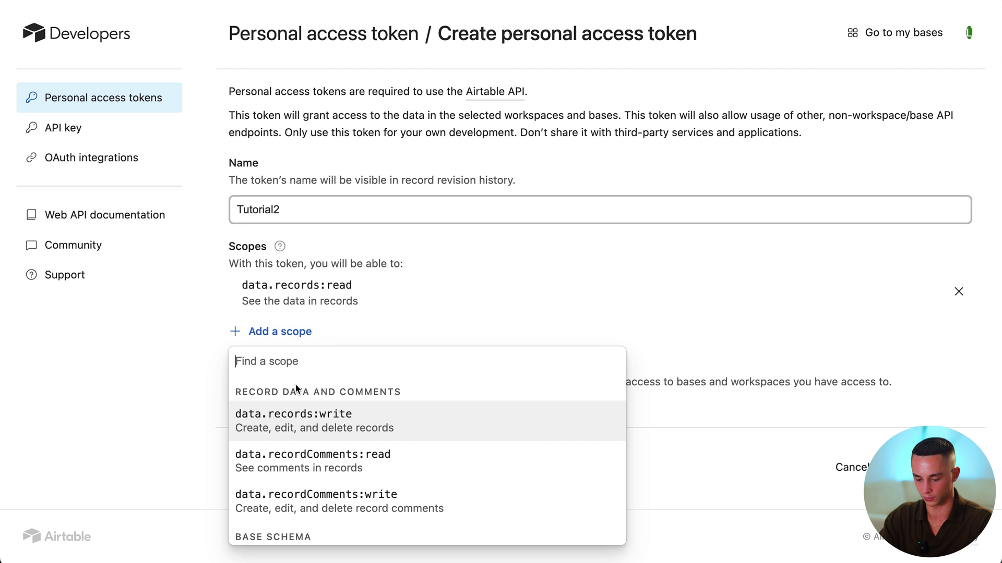
left_click(297, 418)
left_click(291, 369)
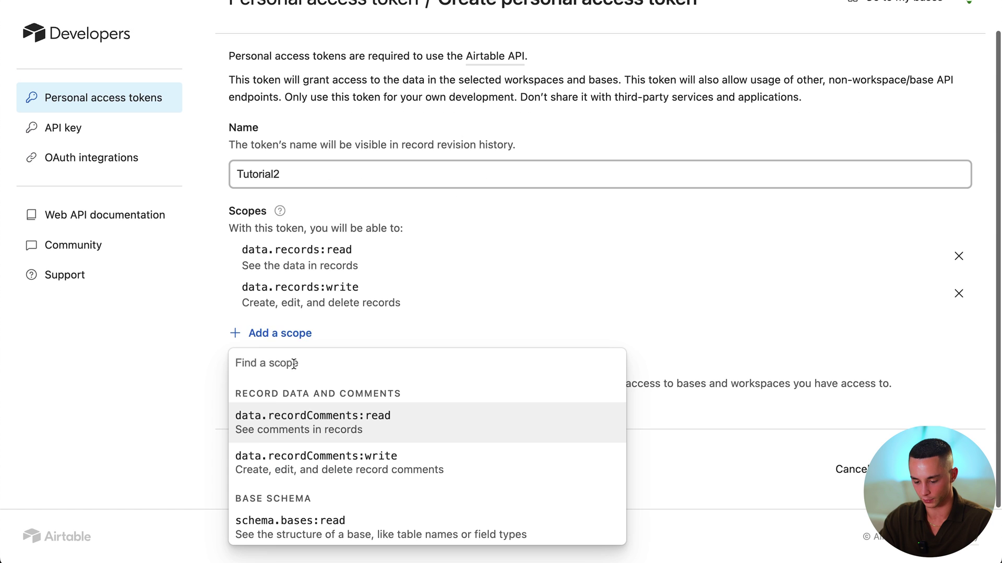
left_click(295, 412)
left_click(296, 411)
scroll(372, 364, "down", 2)
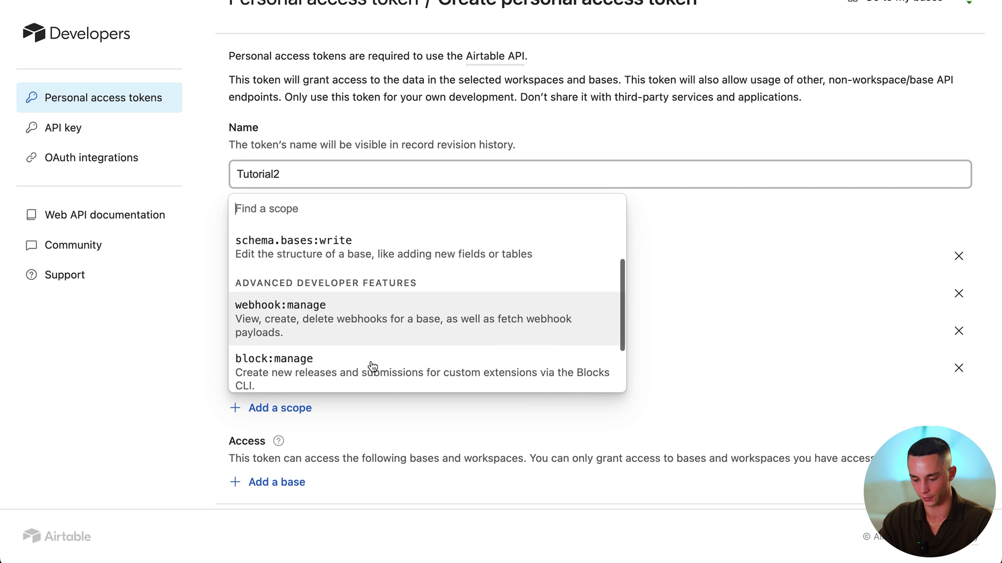
left_click(360, 312)
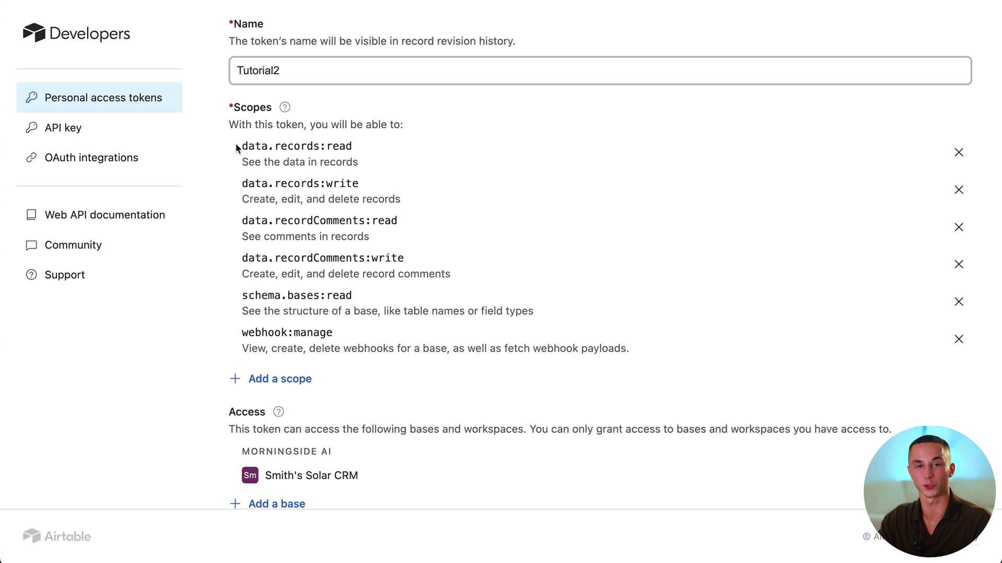
Step: Review the token's full list of scopes and its base access
left_click_drag(236, 147, 587, 342)
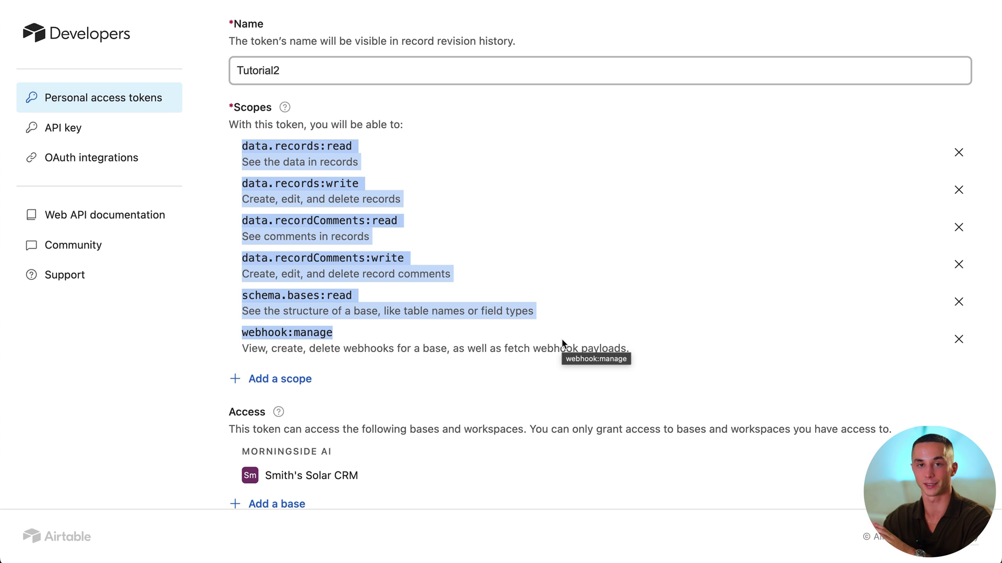
left_click(563, 342)
scroll(562, 342, "down", 2)
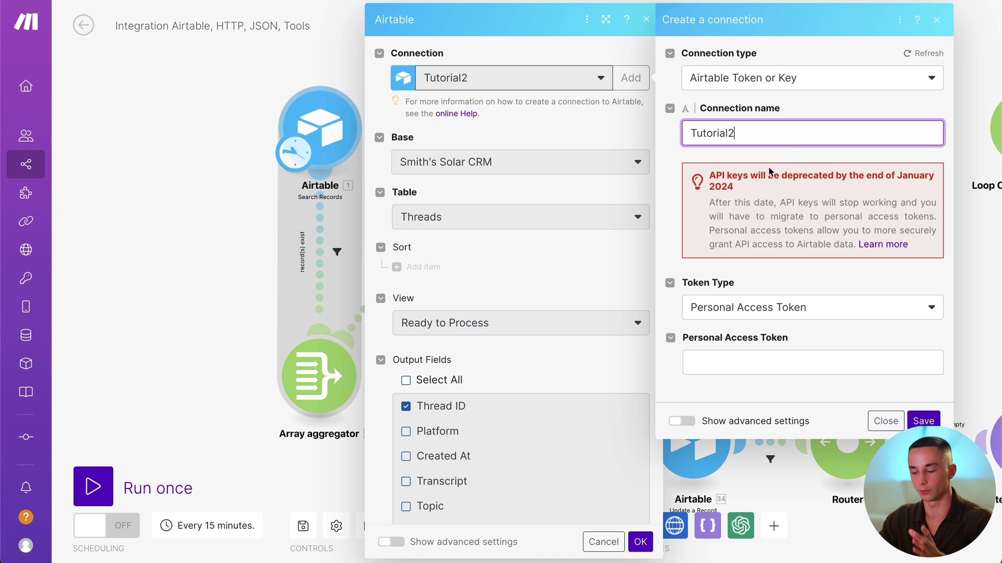
Step: In Make, paste the personal access token into the new Airtable connection's Personal Access Token field and close the form without saving
left_click(753, 361)
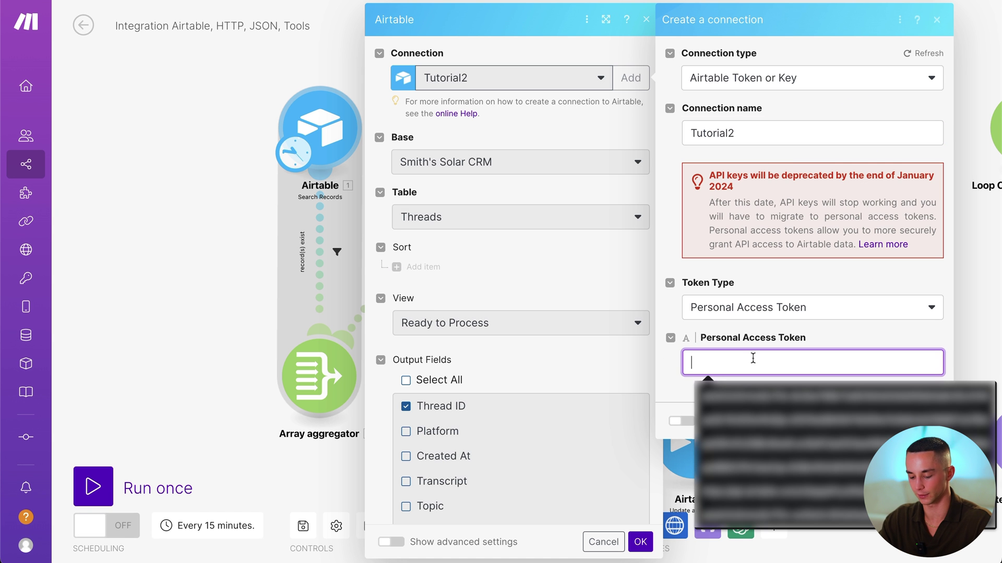
key("ctrl+v")
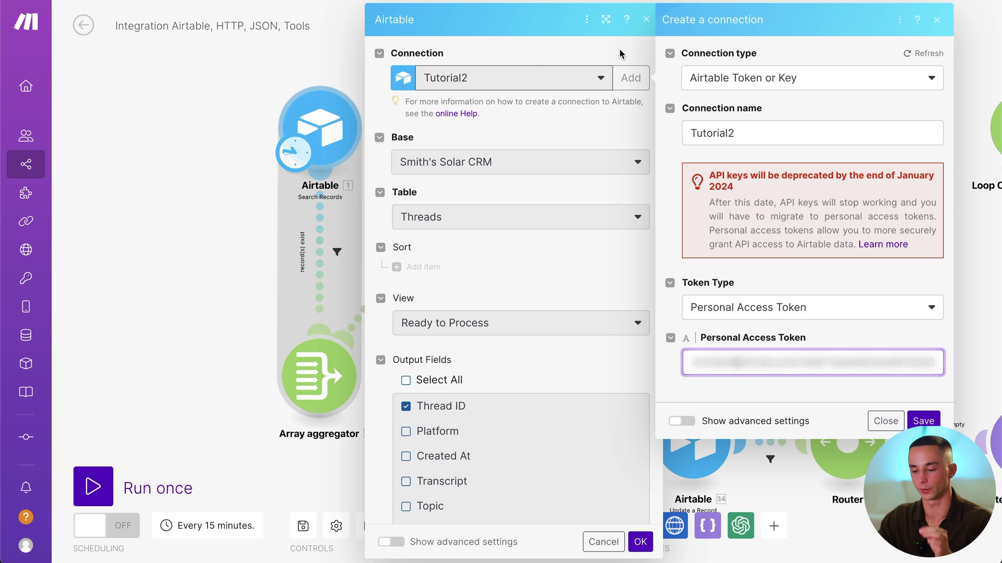
left_click(945, 25)
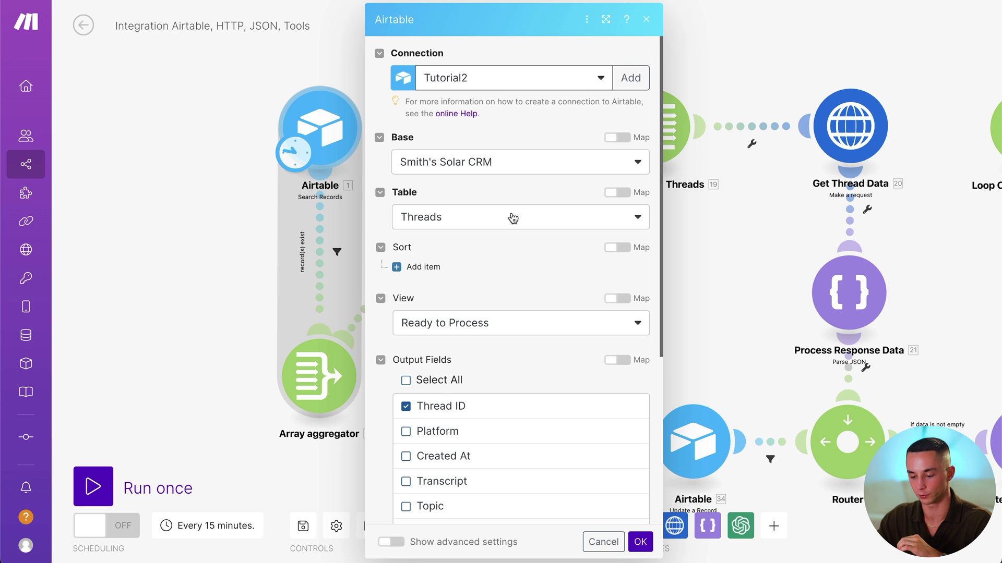
Step: Examine the Search Records module's base, table, view, output fields, formula and limit settings, and close the module
scroll(511, 217, "down", 5)
scroll(511, 218, "up", 4)
scroll(511, 218, "up", 2)
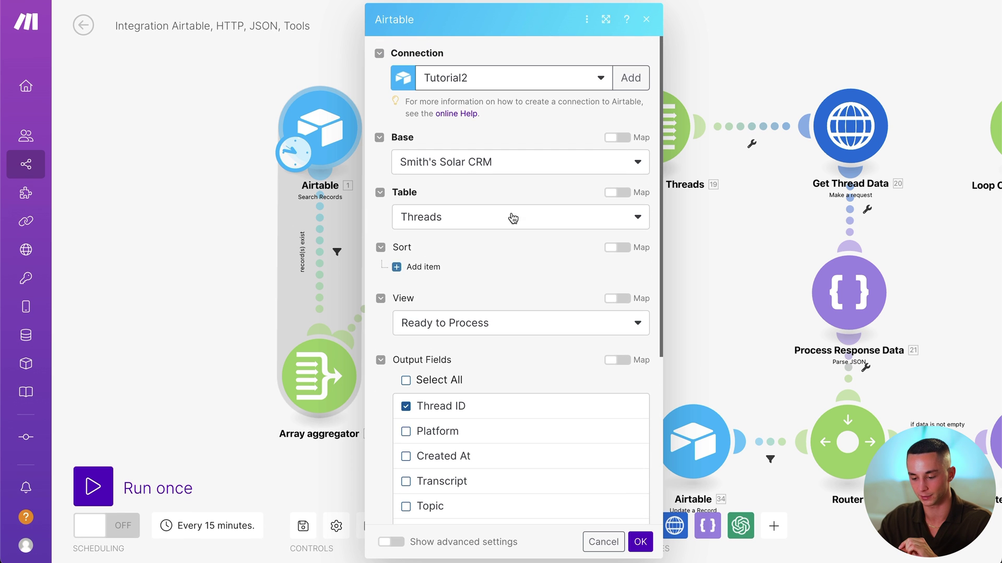
scroll(514, 168, "down", 2)
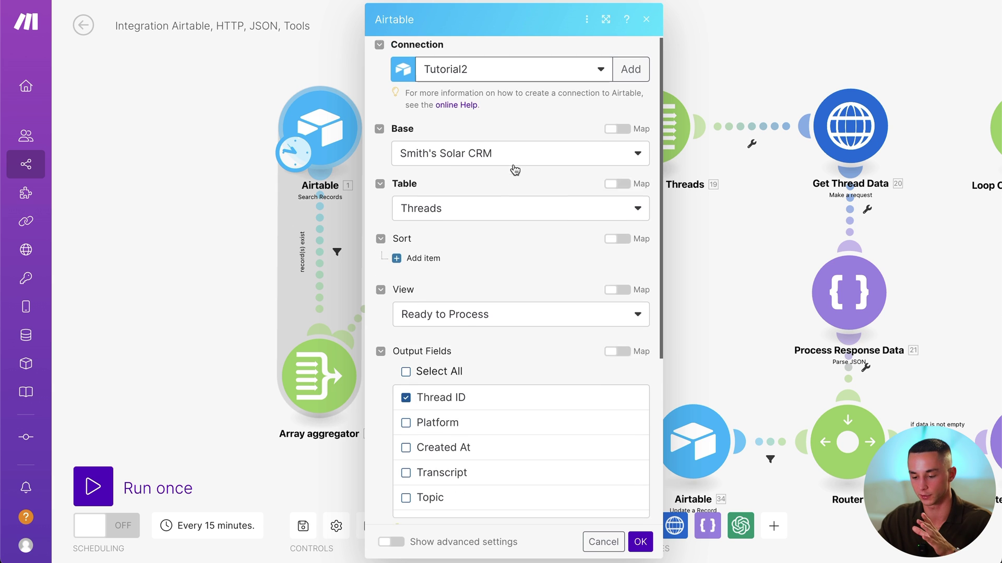
scroll(468, 158, "down", 2)
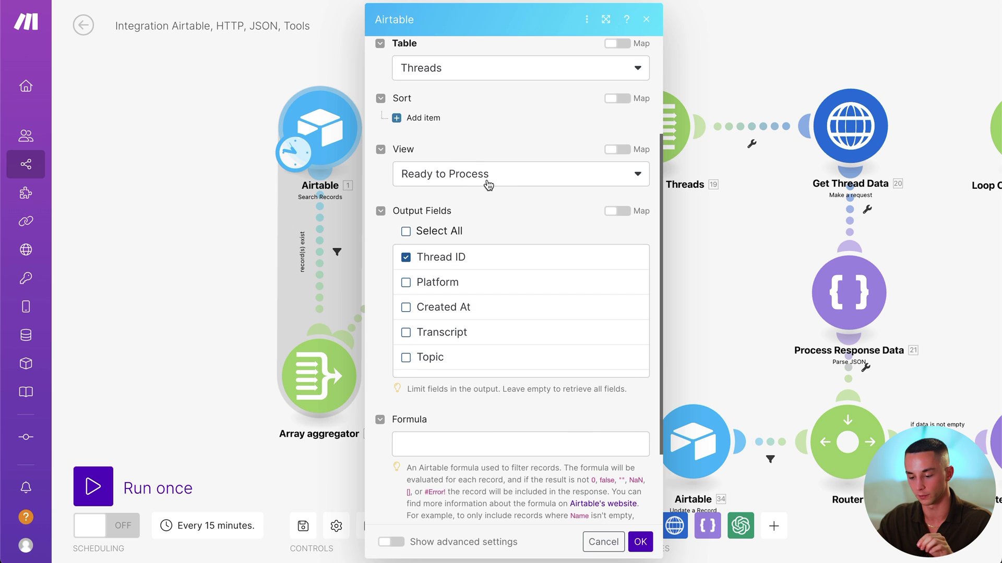
scroll(487, 184, "down", 2)
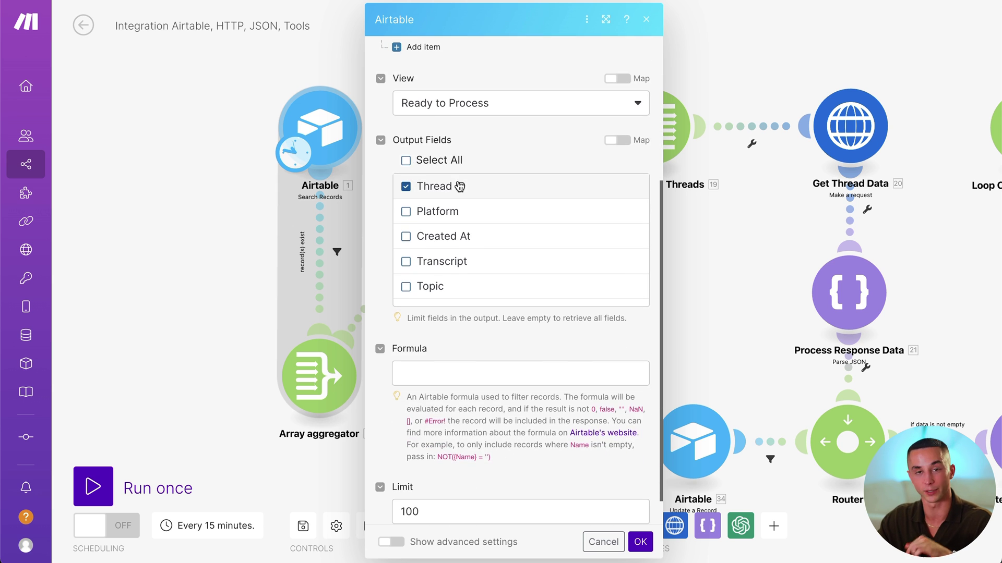
scroll(462, 216, "down", 2)
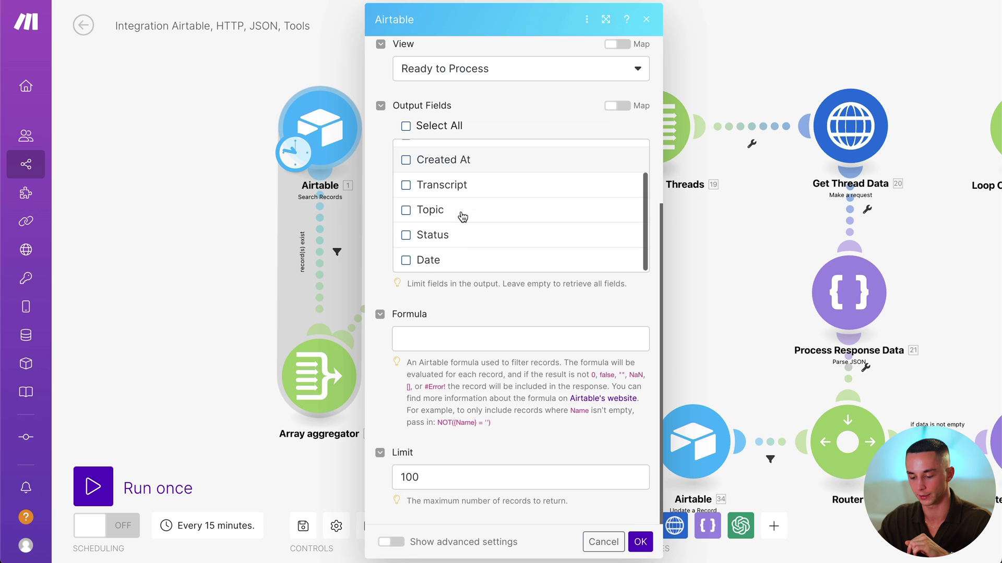
left_click_drag(412, 477, 646, 488)
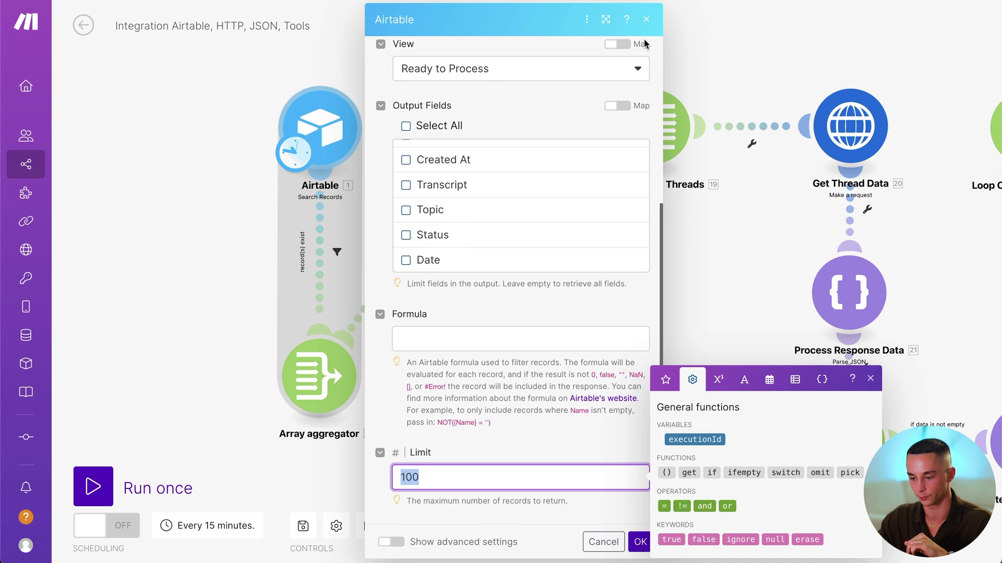
left_click(646, 19)
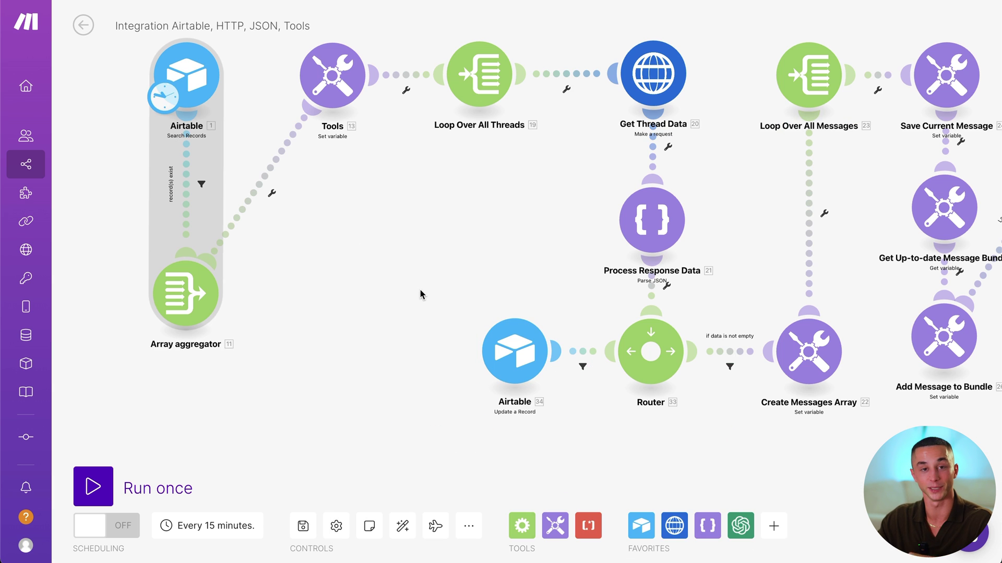
Step: Examine the connection, base, table, record ID and status settings of the Airtable Update a Record module beside the Router
left_click(516, 371)
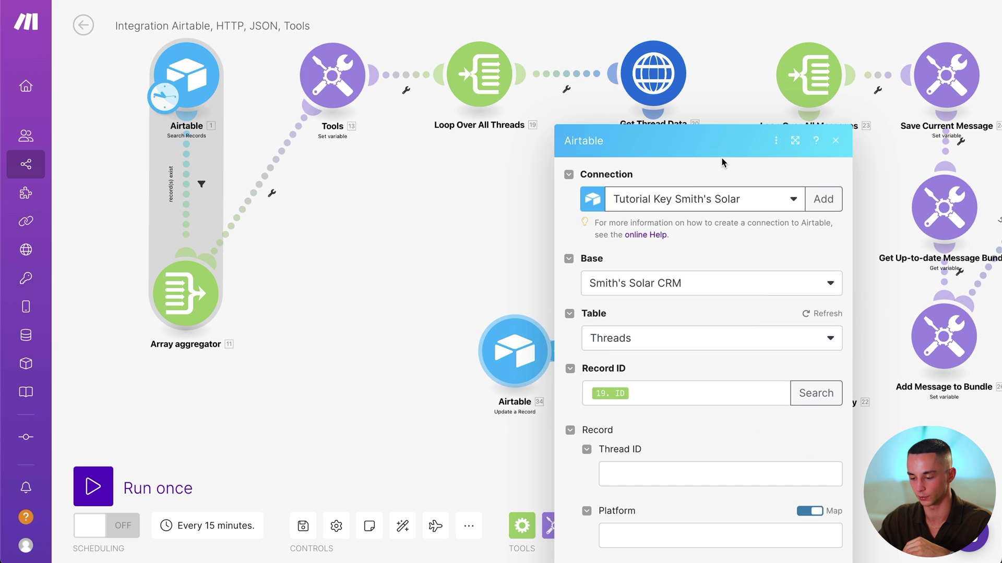
scroll(725, 240, "down", 2)
scroll(681, 302, "down", 1)
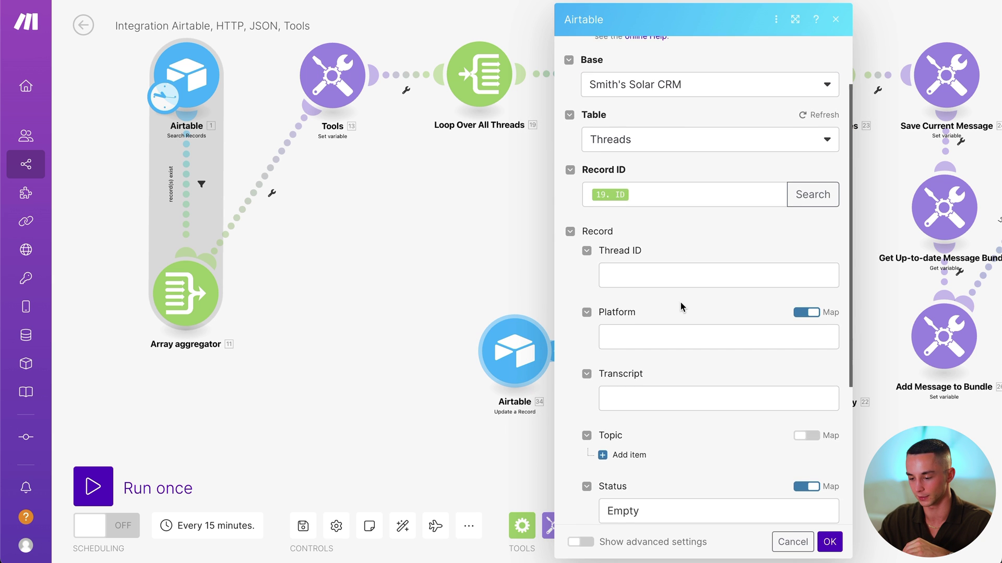
scroll(680, 302, "down", 2)
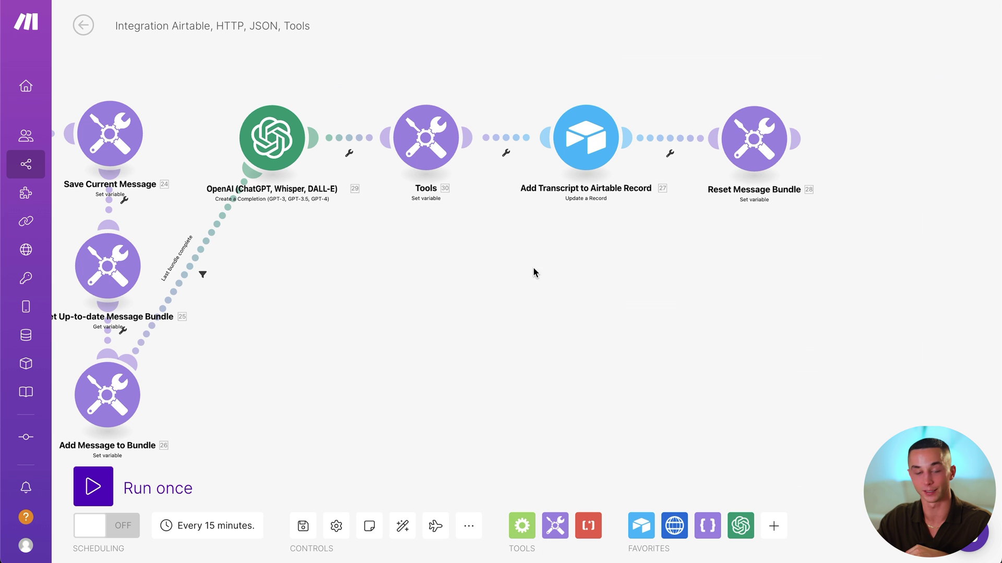
Step: Examine the Add Transcript to Airtable Record module's connection, record ID, transcript, topic, status and smart links settings, and close it
left_click(581, 146)
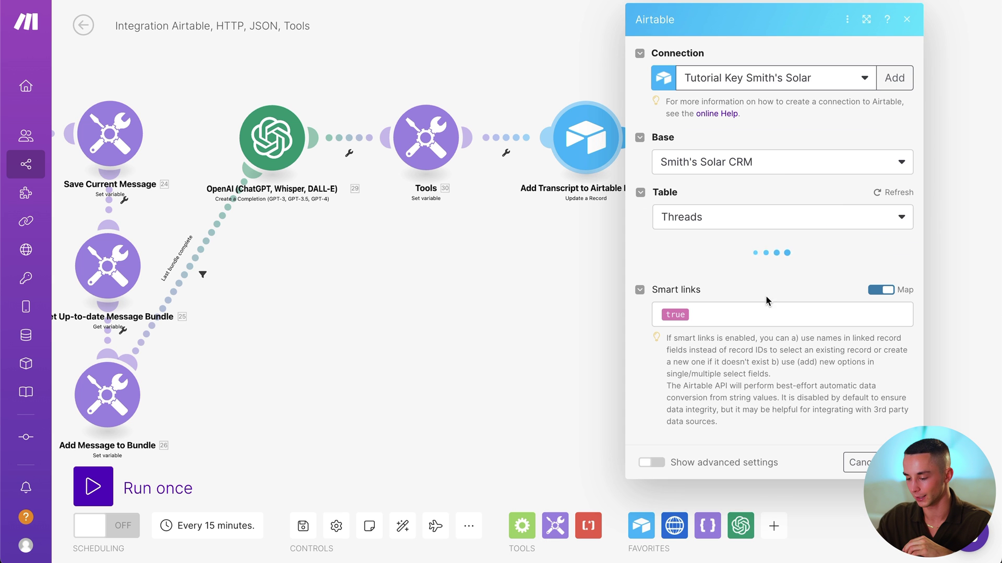
scroll(790, 276, "down", 1)
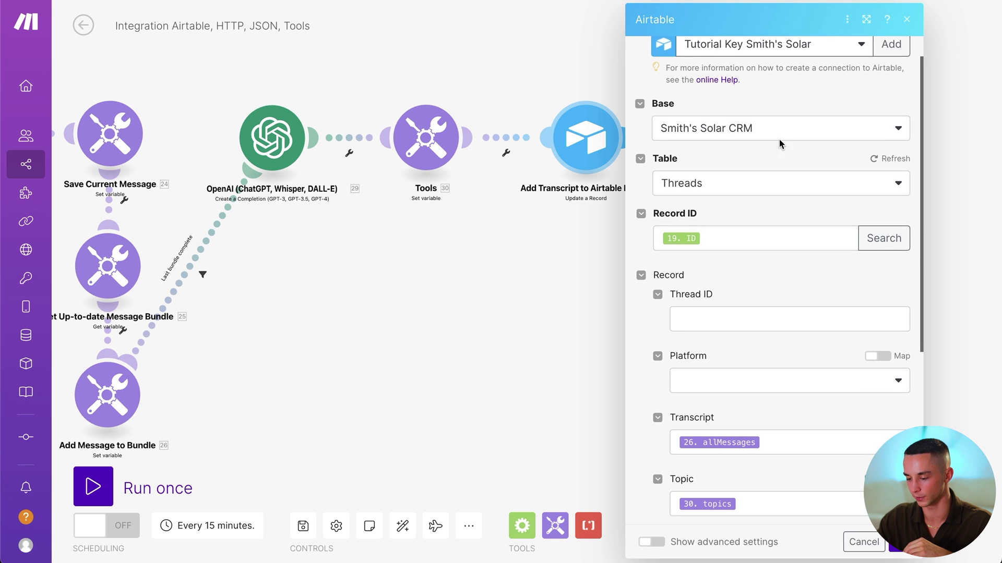
scroll(767, 190, "down", 1)
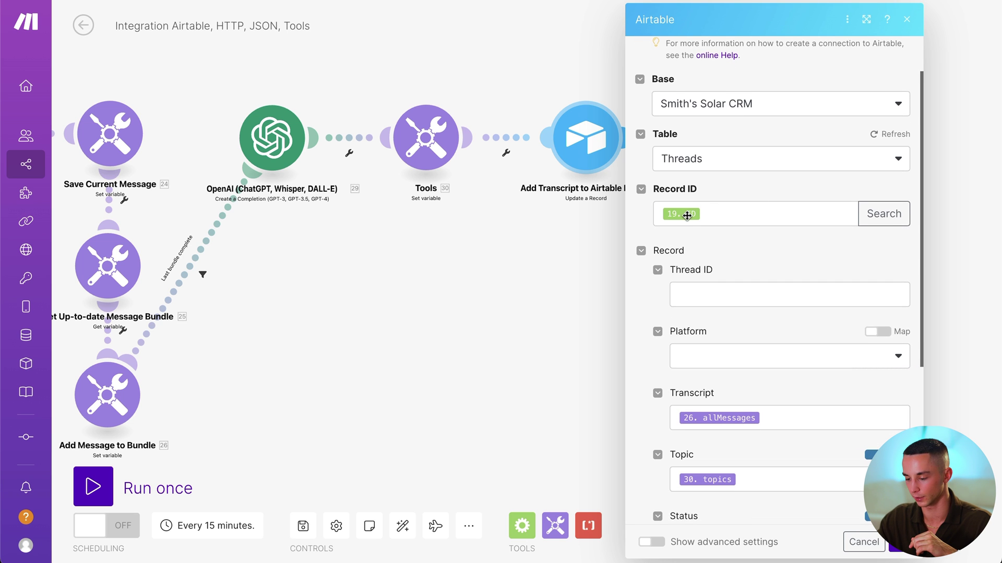
scroll(748, 227, "down", 5)
scroll(796, 275, "down", 4)
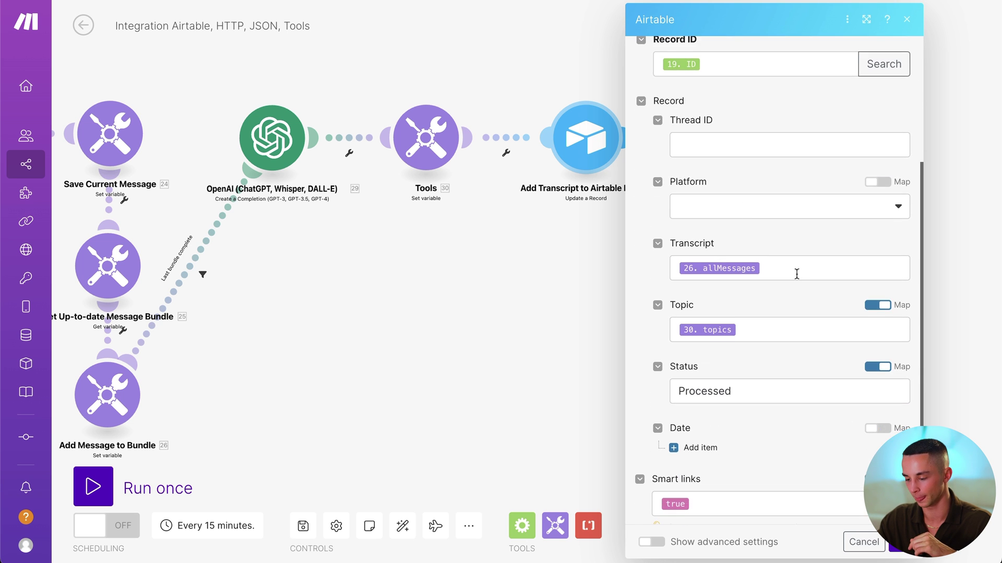
scroll(796, 274, "down", 2)
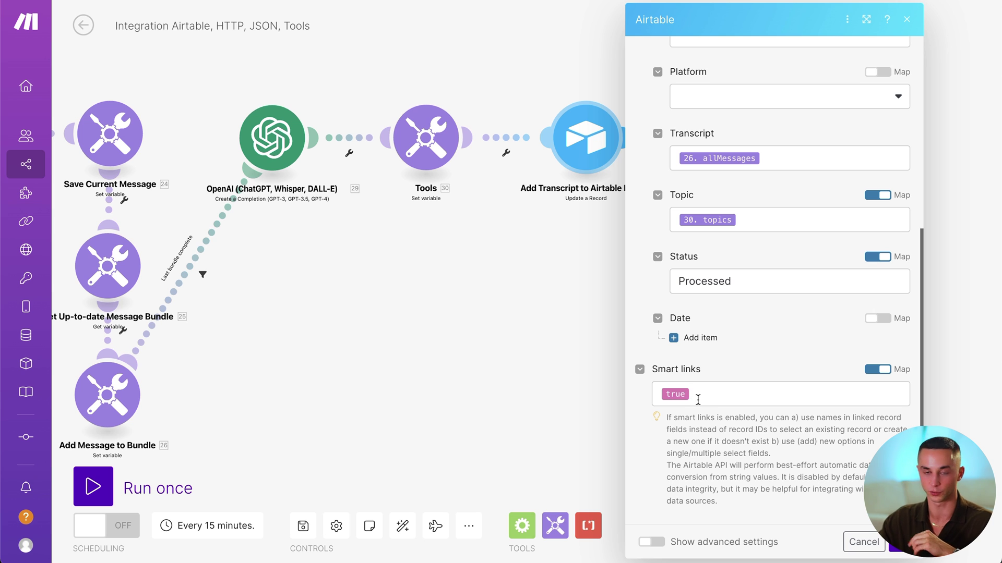
left_click(525, 316)
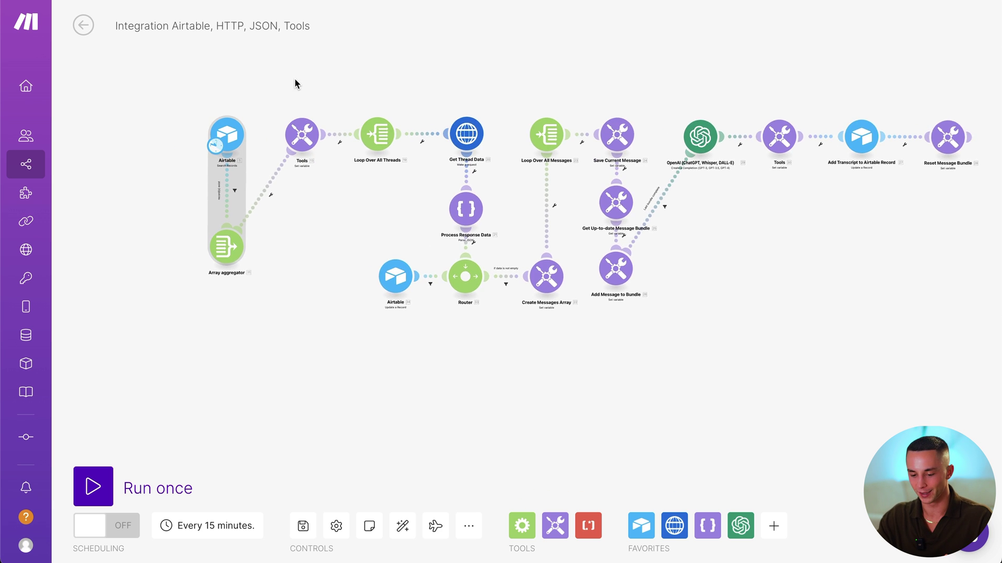
Step: Check the first Airtable module's connection and settings, and examine the module chain from the array aggregator through the thread and message loops
scroll(248, 110, "up", 3)
left_click(190, 168)
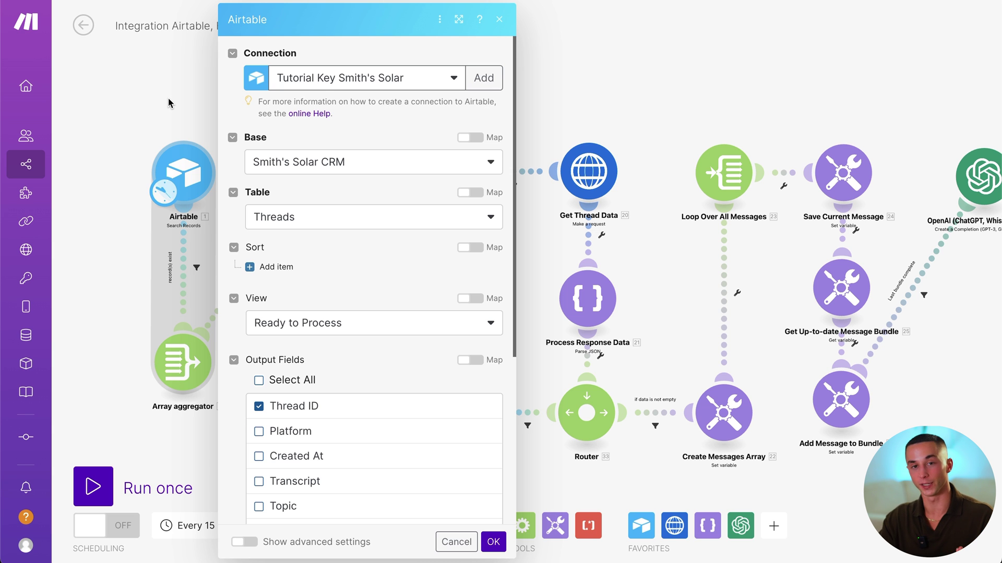
left_click(168, 103)
scroll(178, 98, "down", 1)
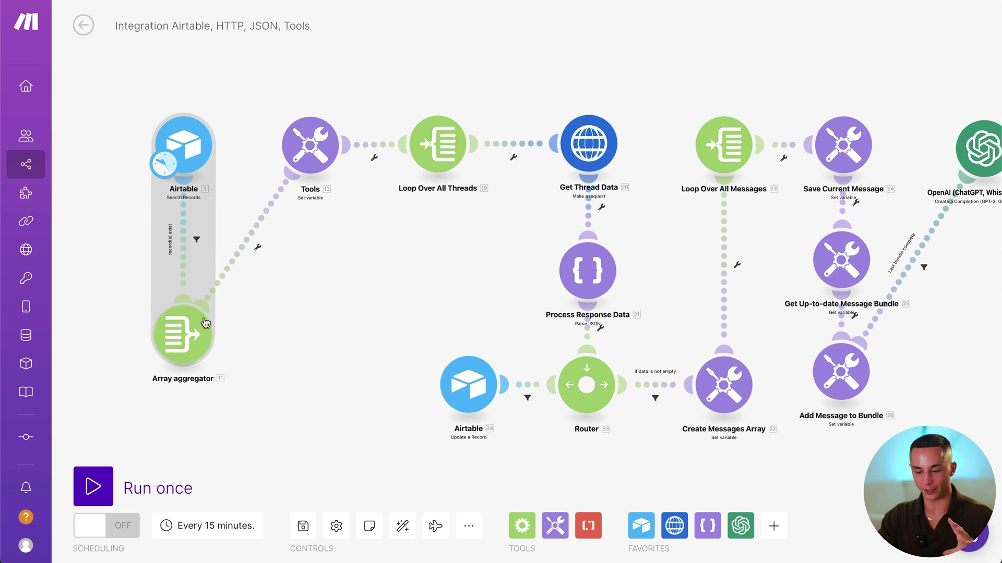
scroll(305, 312, "up", 3)
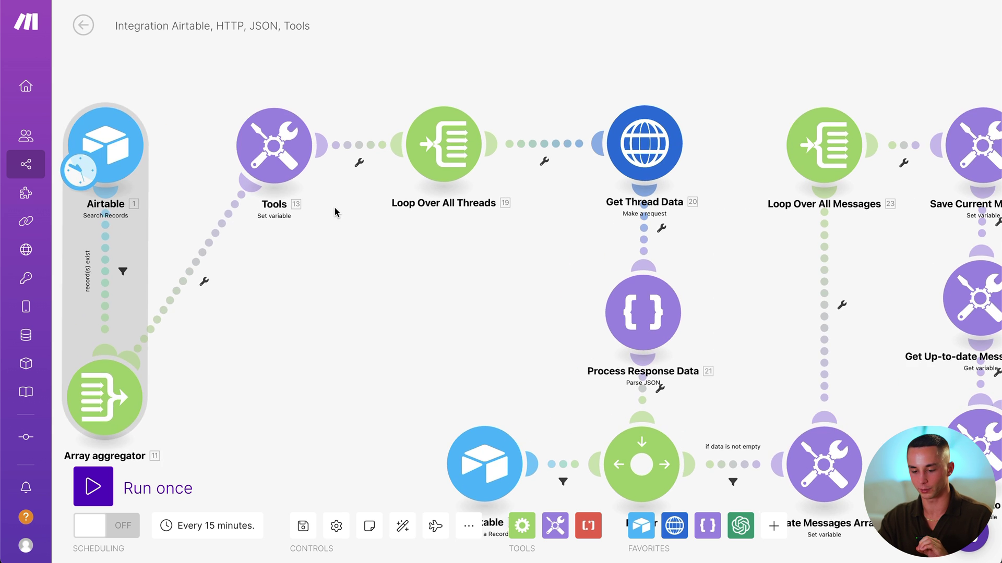
scroll(293, 287, "down", 3)
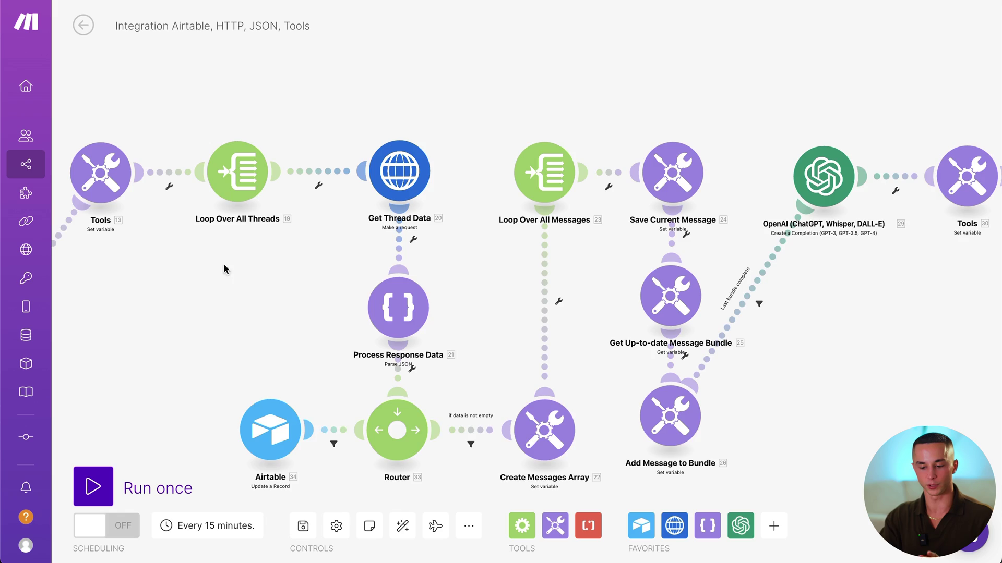
scroll(253, 186, "up", 2)
scroll(253, 186, "up", 1)
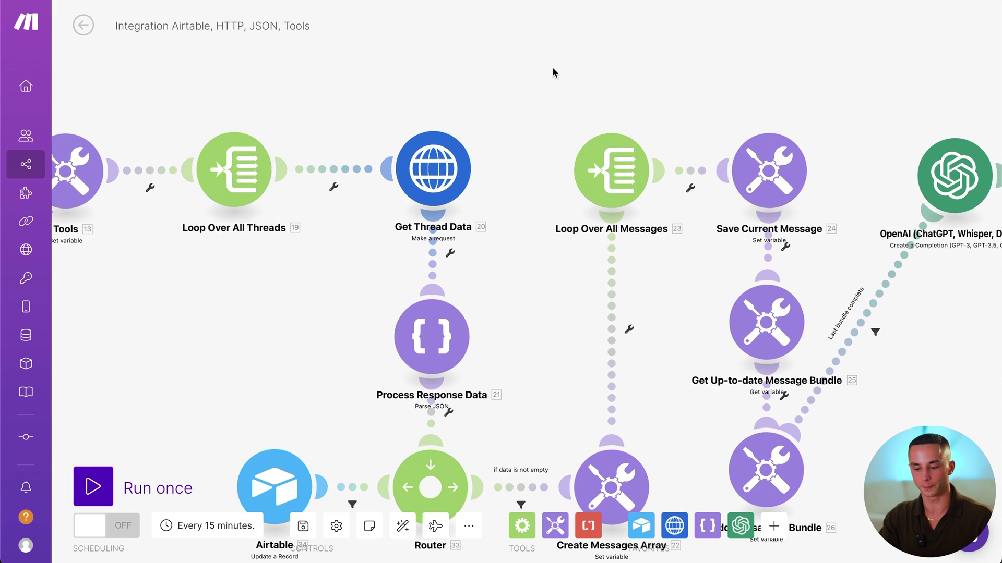
Step: Examine the Get Thread Data module's URL, GET method and headers, including the Authorization header, and close the module
scroll(517, 107, "down", 6)
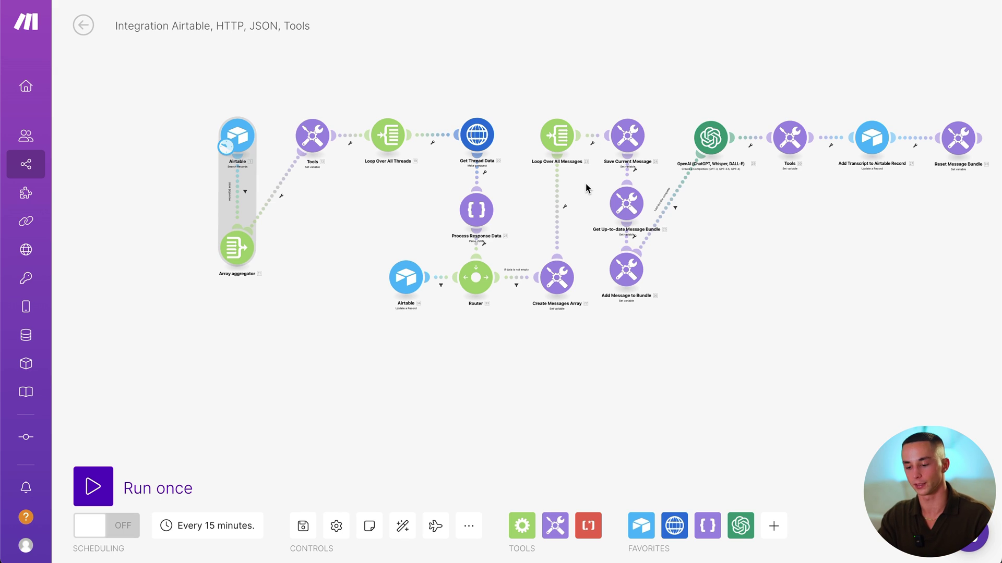
scroll(536, 157, "up", 3)
left_click(400, 119)
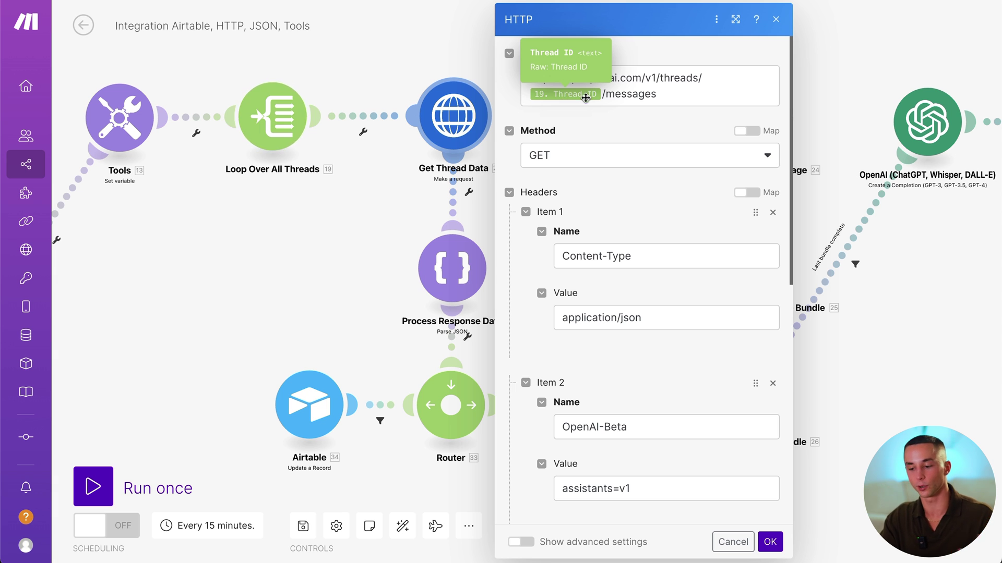
left_click_drag(656, 96, 645, 96)
scroll(623, 264, "down", 2)
scroll(623, 263, "up", 2)
scroll(623, 264, "down", 2)
scroll(623, 264, "down", 3)
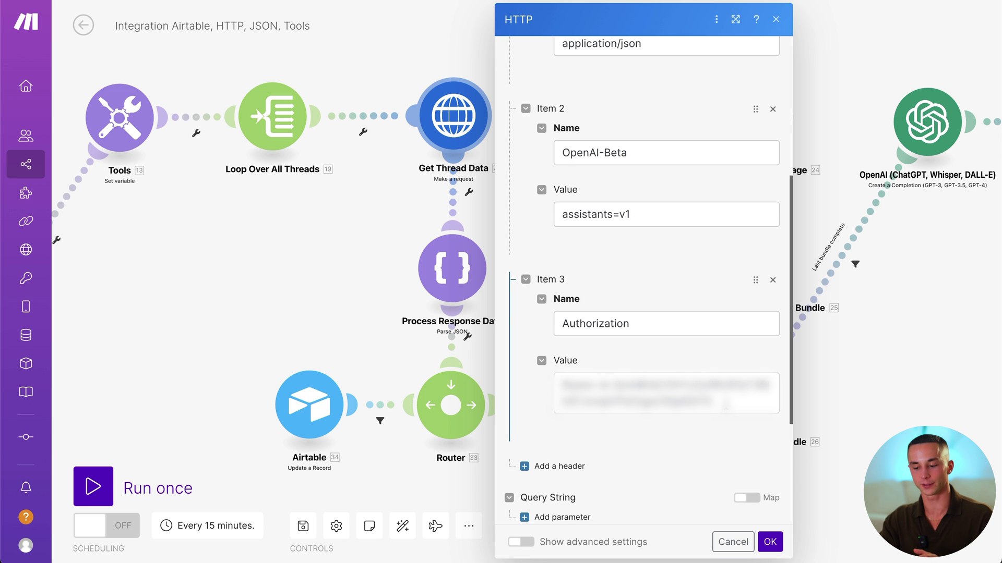
scroll(714, 355, "up", 4)
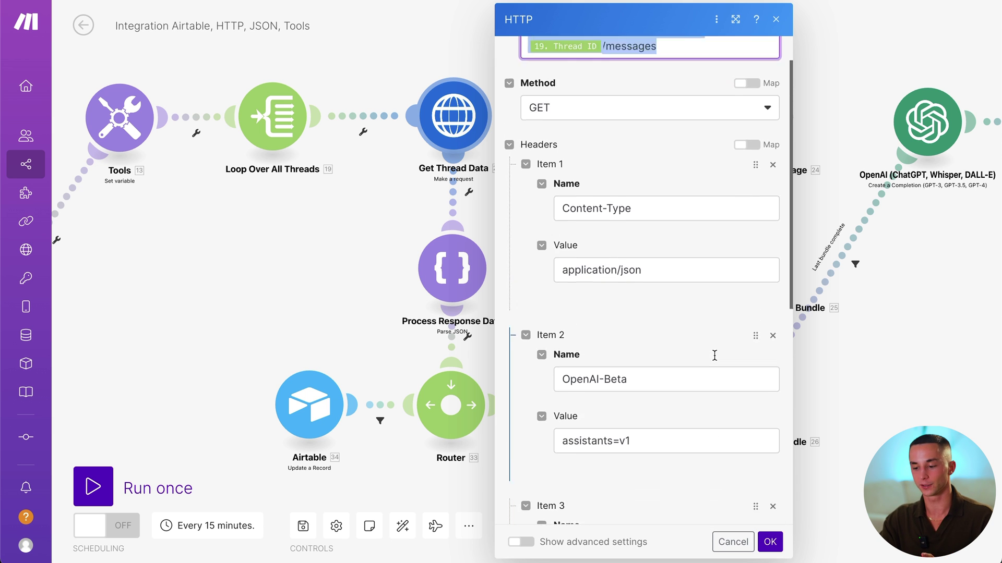
scroll(714, 356, "up", 1)
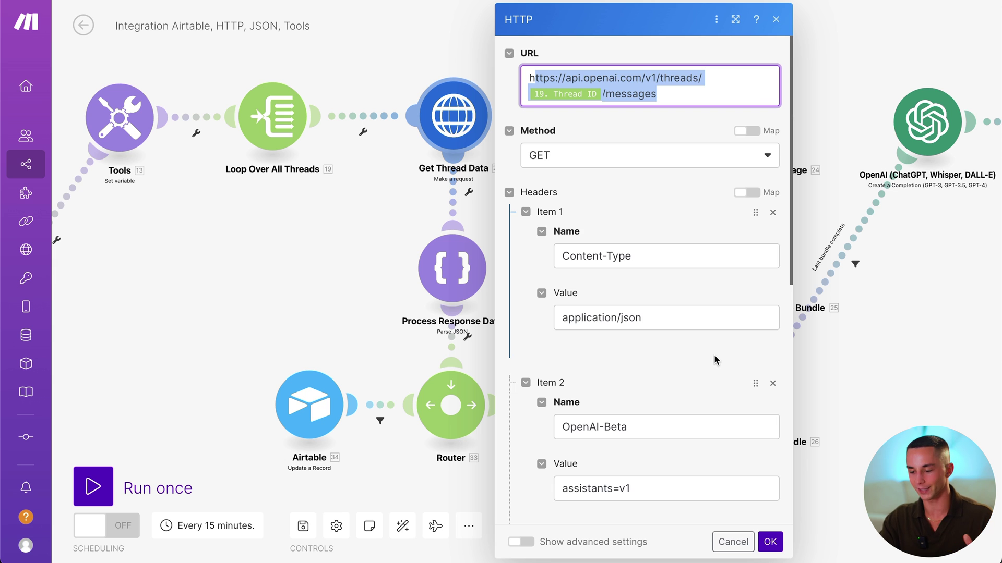
scroll(713, 360, "down", 6)
left_click(592, 315)
left_click_drag(591, 315, 597, 307)
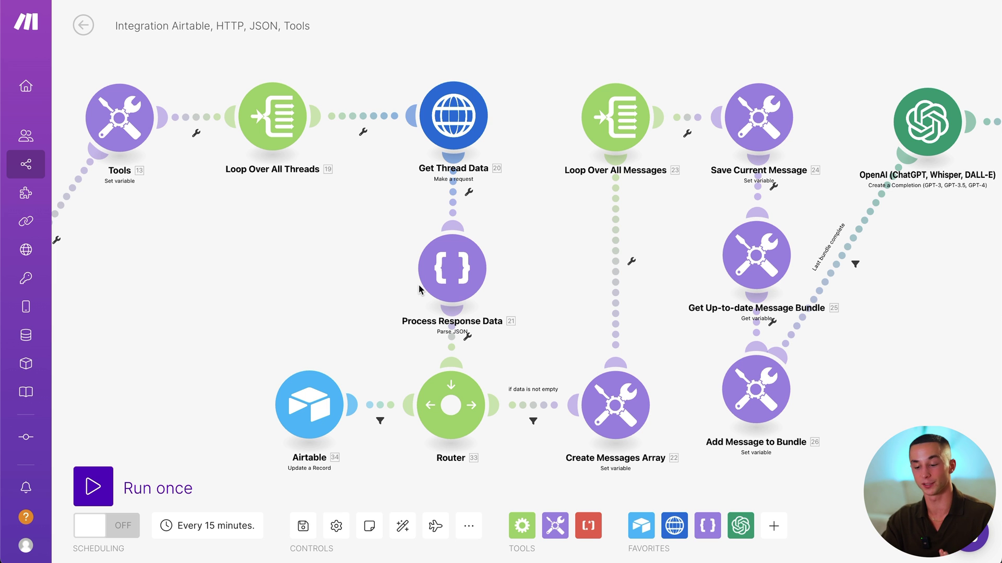
Step: Examine the module chain from Process Response Data through the Router and message loop to the OpenAI and transcript modules
left_click_drag(522, 267, 478, 221)
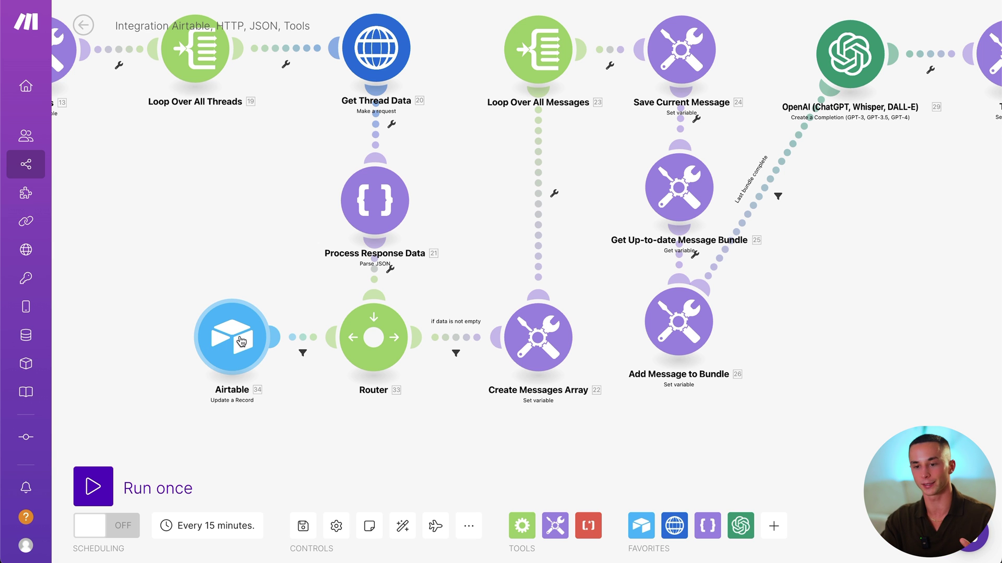
scroll(342, 319, "right", 5)
scroll(341, 319, "up", 1)
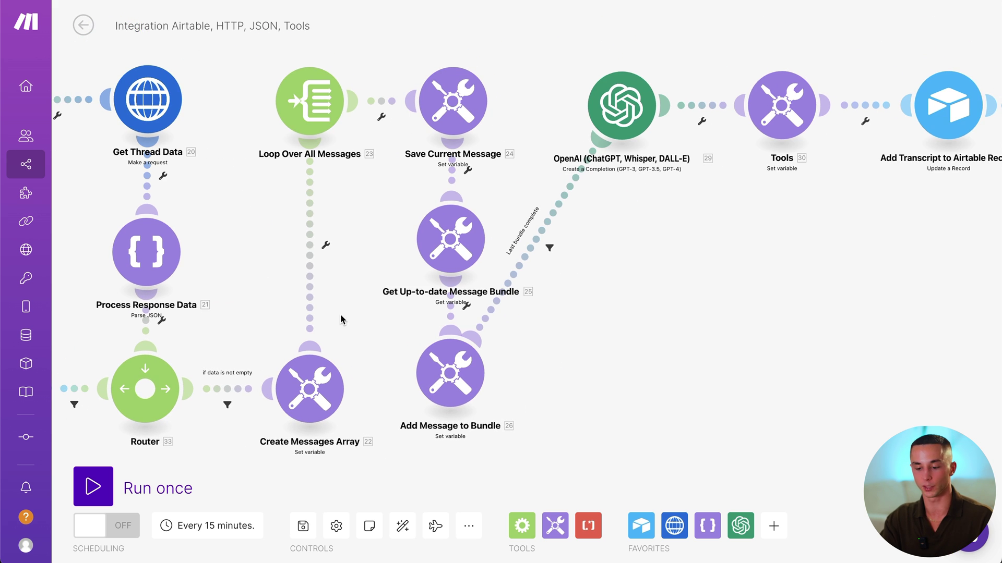
scroll(384, 49, "right", 2)
scroll(384, 49, "up", 1)
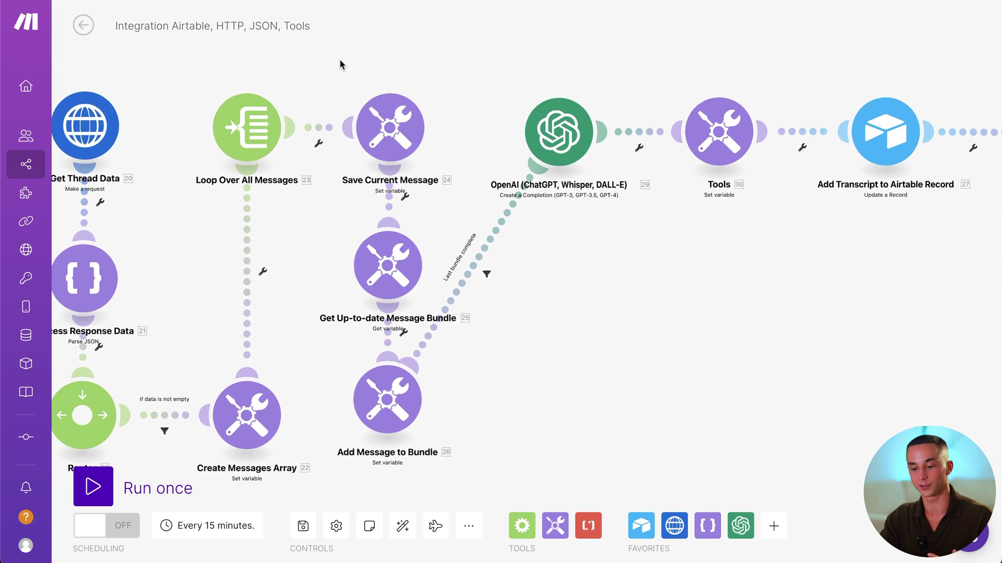
scroll(391, 57, "right", 2)
scroll(391, 58, "down", 1)
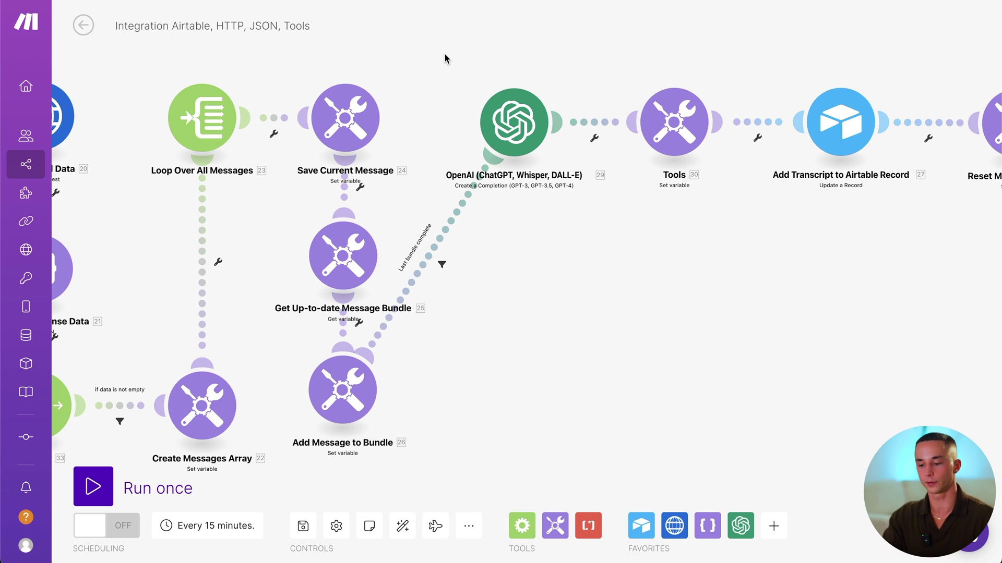
Step: Examine the OpenAI module's connection, method and model, and the label instructions and program description in its system message
left_click(513, 123)
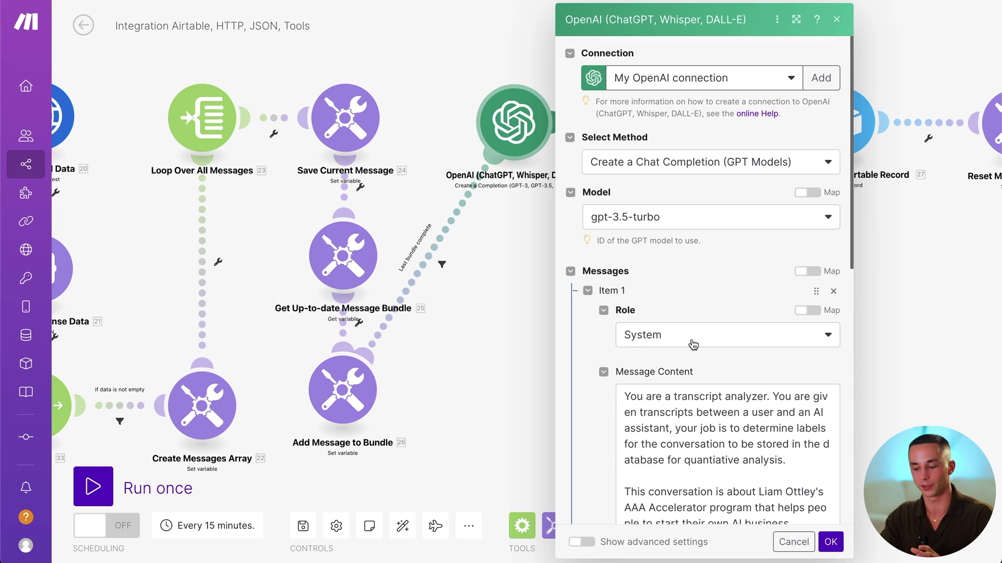
scroll(689, 332, "down", 4)
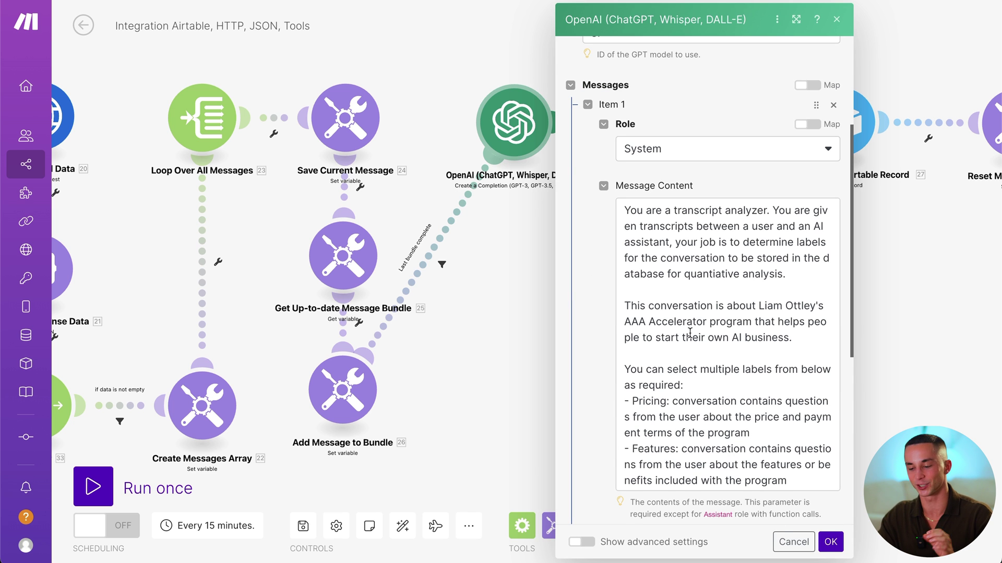
scroll(690, 332, "down", 3)
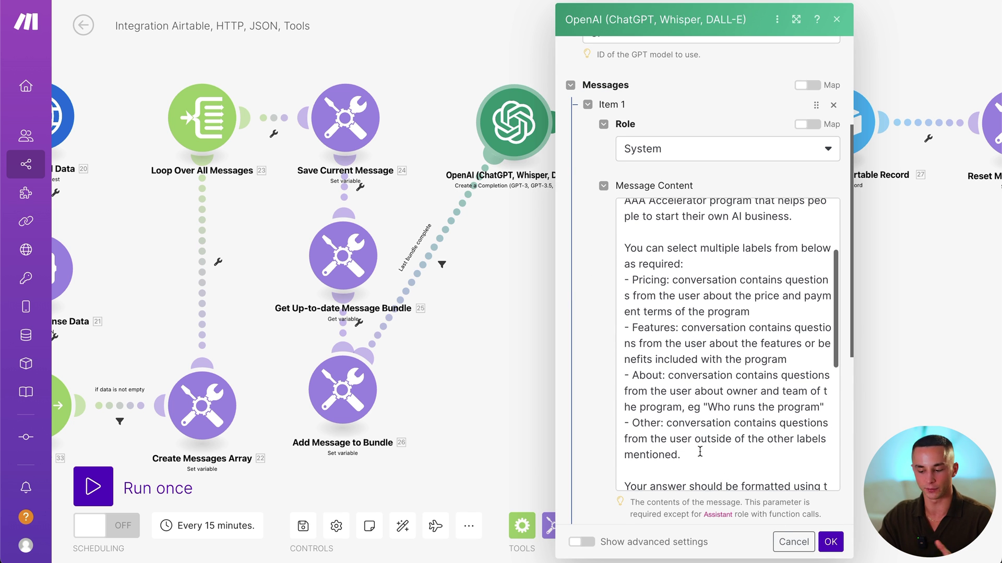
left_click_drag(681, 454, 652, 376)
left_click_drag(643, 339, 626, 252)
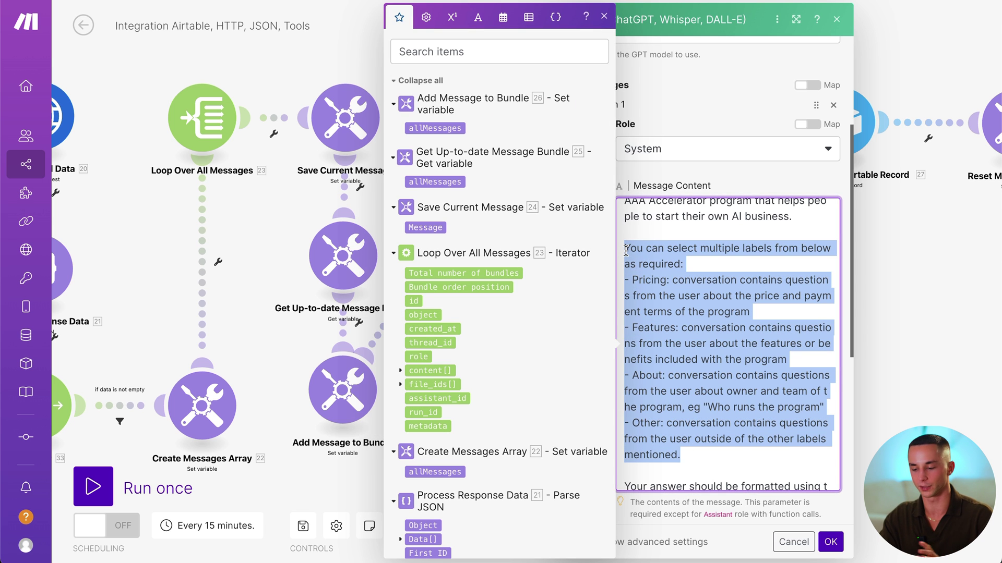
left_click(642, 251)
left_click_drag(625, 236, 801, 262)
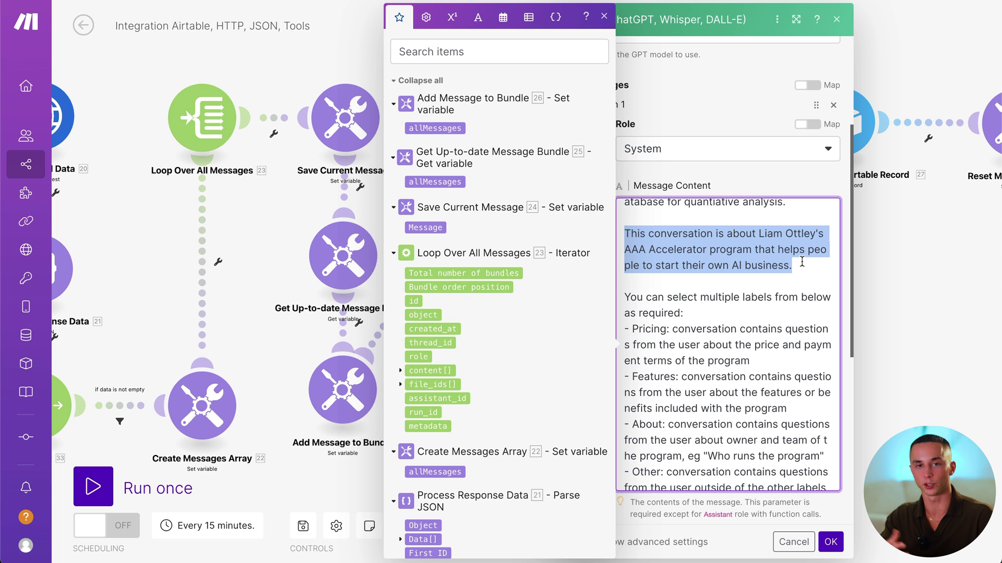
Step: Check the definitions of the Pricing, Features, About and Other labels in the OpenAI module's system message
scroll(774, 352, "down", 1)
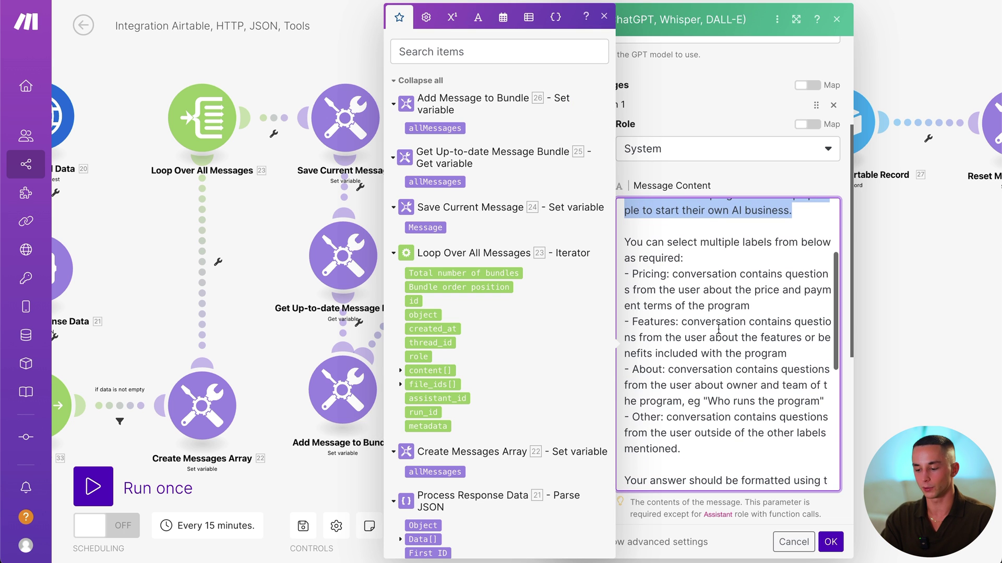
double_click(647, 272)
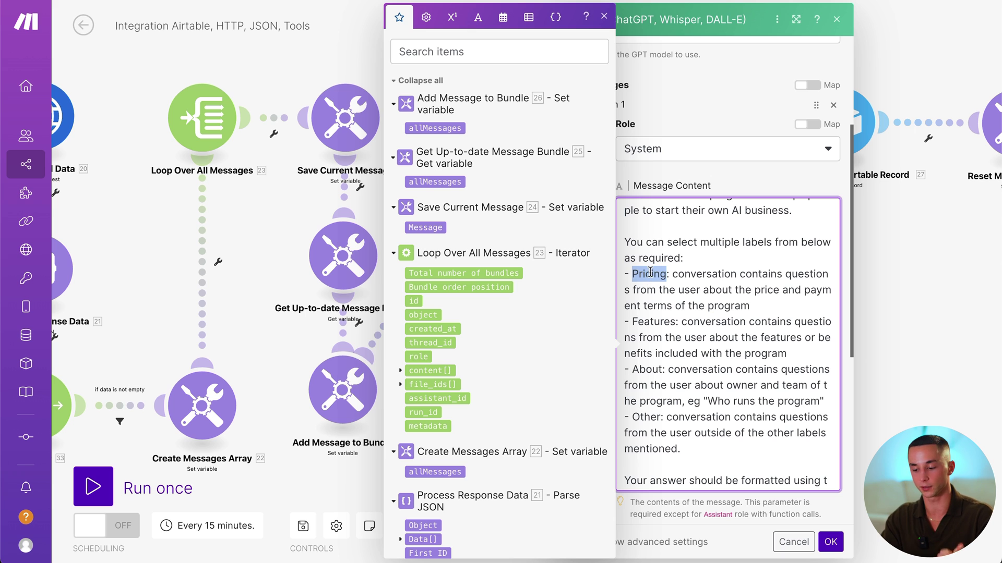
left_click(652, 338)
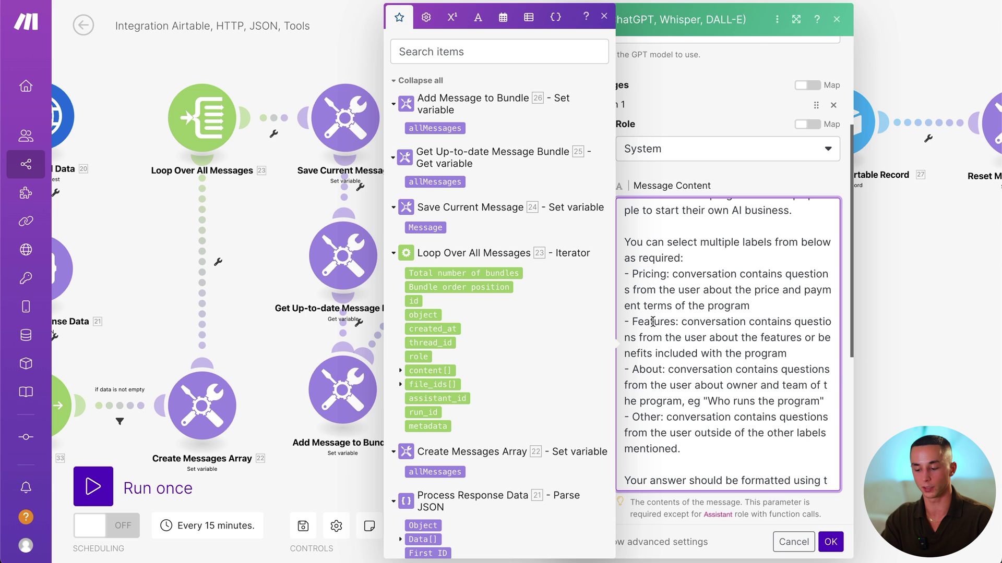
scroll(652, 324, "down", 1)
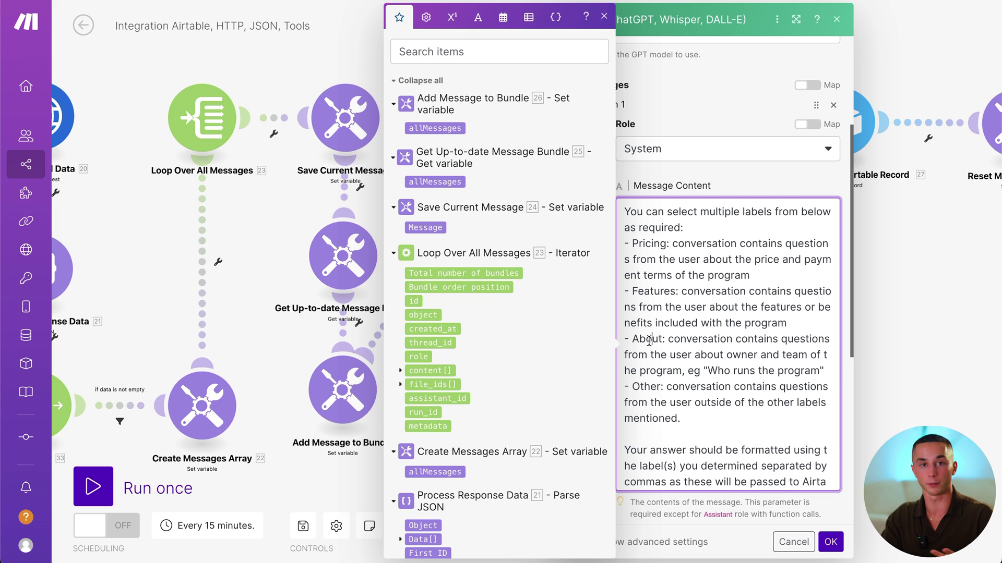
scroll(648, 341, "down", 1)
double_click(650, 370)
left_click(605, 23)
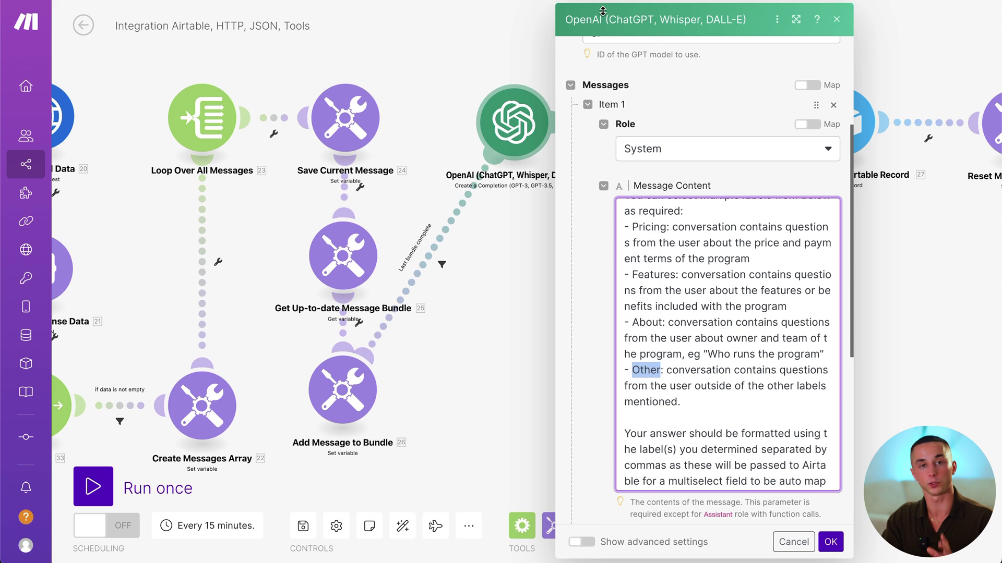
Step: Examine the output format rules and example labels at the end of the OpenAI system message, and close the module
scroll(685, 230, "down", 5)
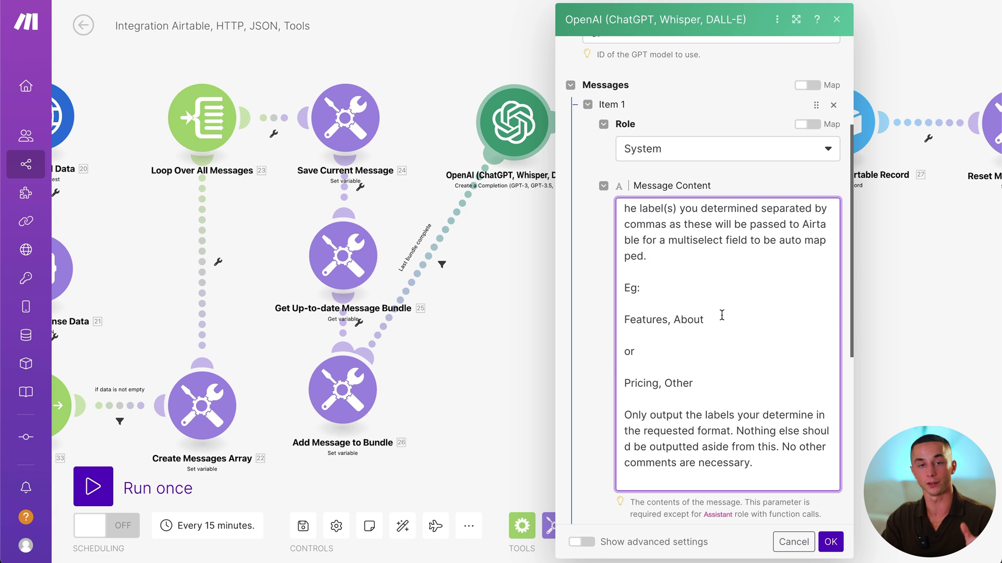
scroll(721, 315, "down", 1)
left_click_drag(713, 298, 628, 298)
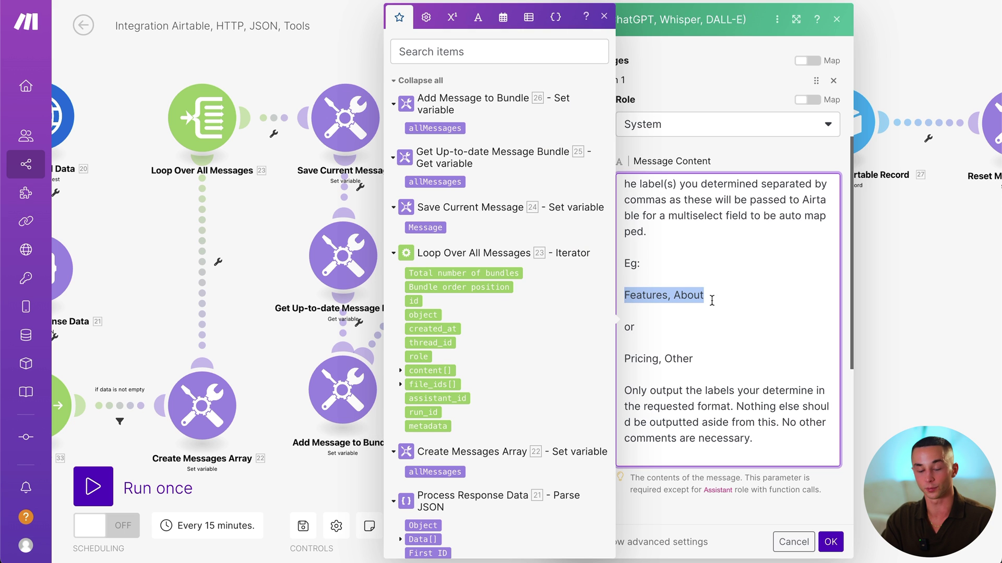
left_click(717, 303)
scroll(716, 304, "down", 6)
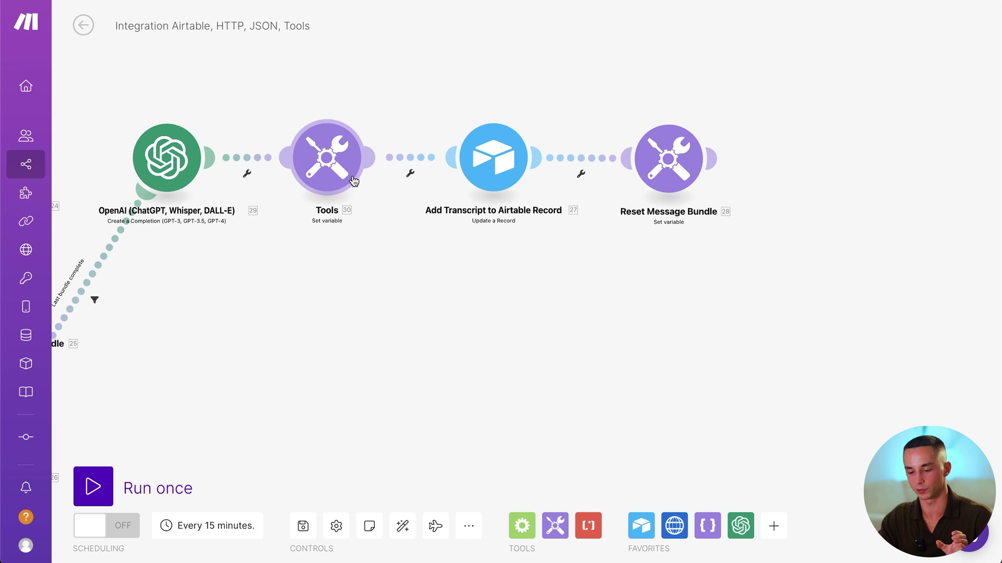
Step: Examine the Add Transcript to Airtable Record module's record ID, transcript, topic, status and smart links mappings
left_click(481, 157)
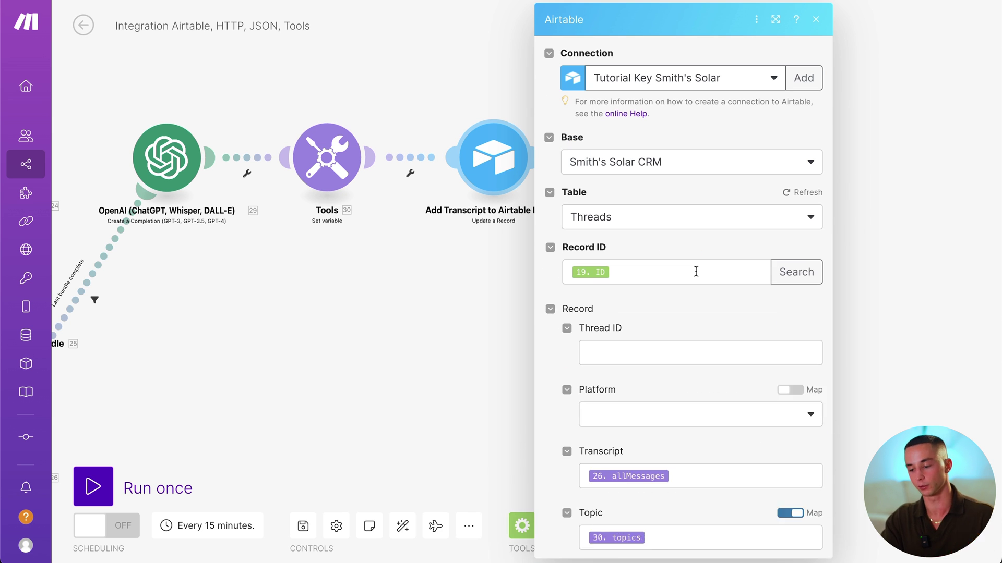
scroll(696, 277, "down", 5)
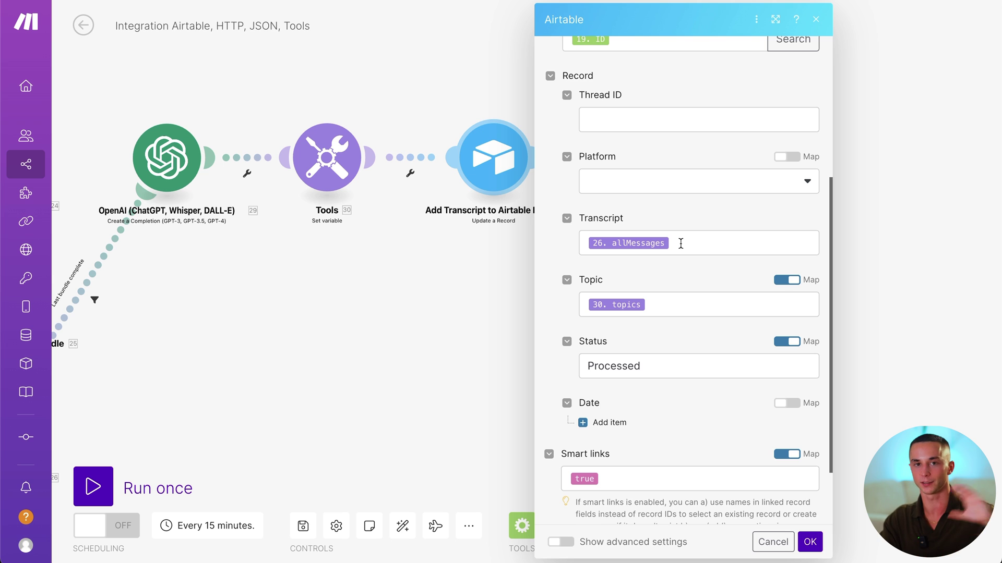
scroll(681, 243, "down", 1)
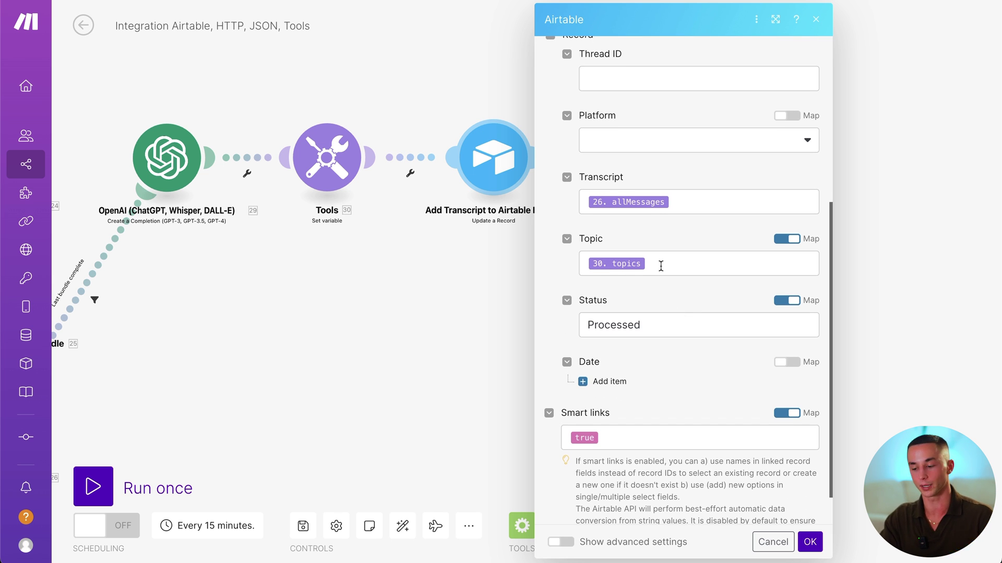
scroll(660, 266, "down", 1)
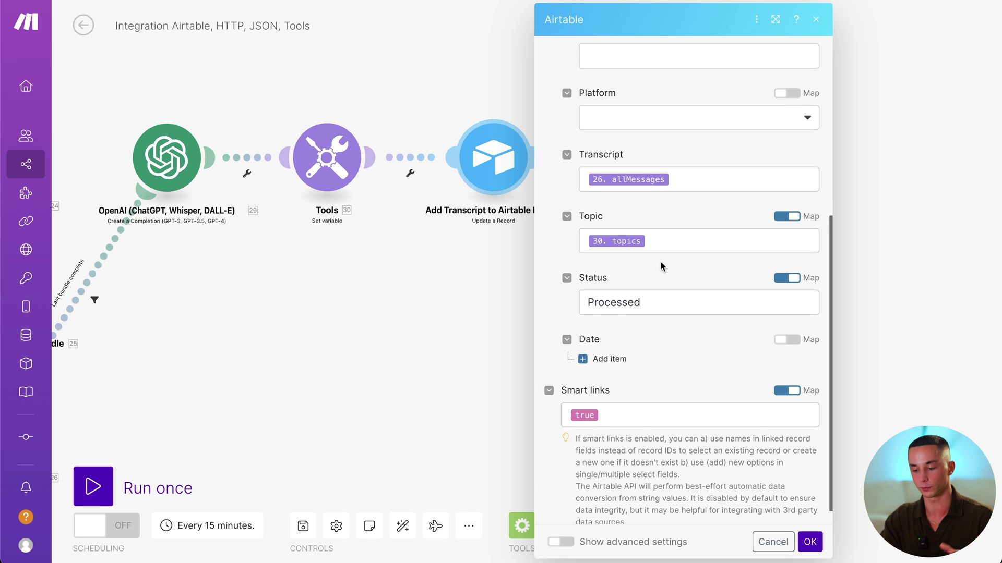
scroll(659, 266, "down", 1)
left_click(613, 281)
double_click(615, 282)
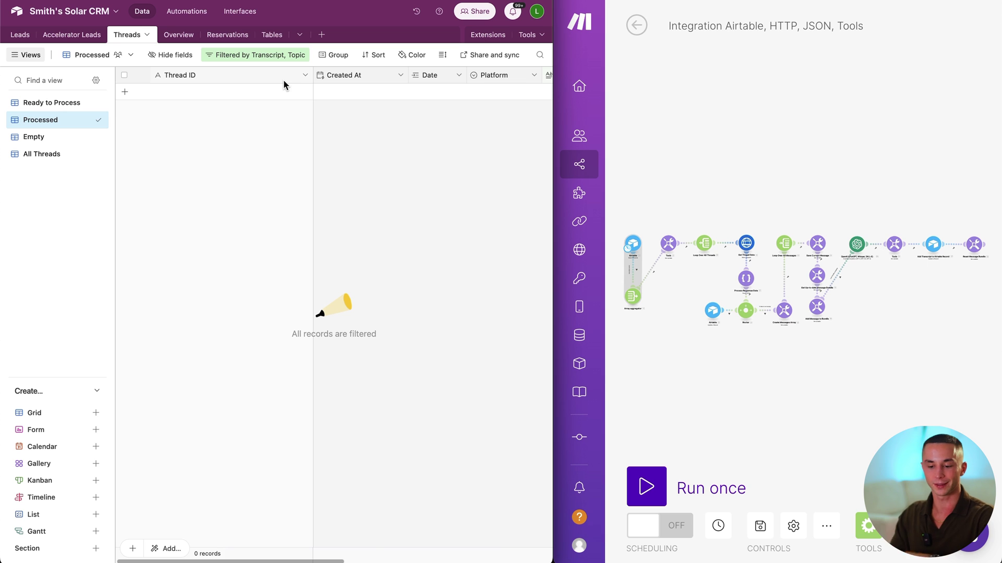
Step: Bring the Transcript and Topic columns of Airtable's Processed view into view beside the Make scenario, and run the scenario once
scroll(442, 107, "right", 4)
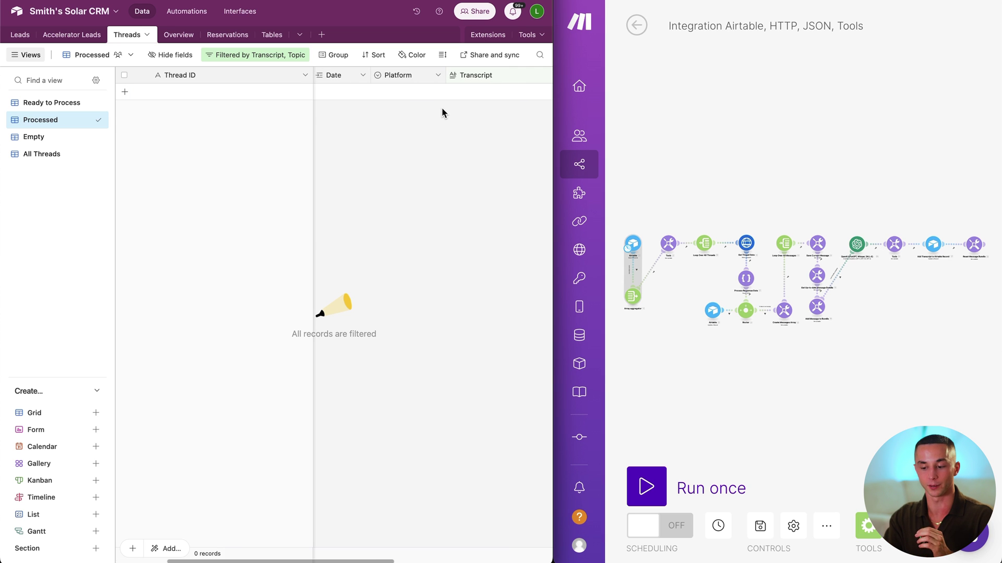
scroll(441, 107, "right", 10)
scroll(441, 107, "left", 8)
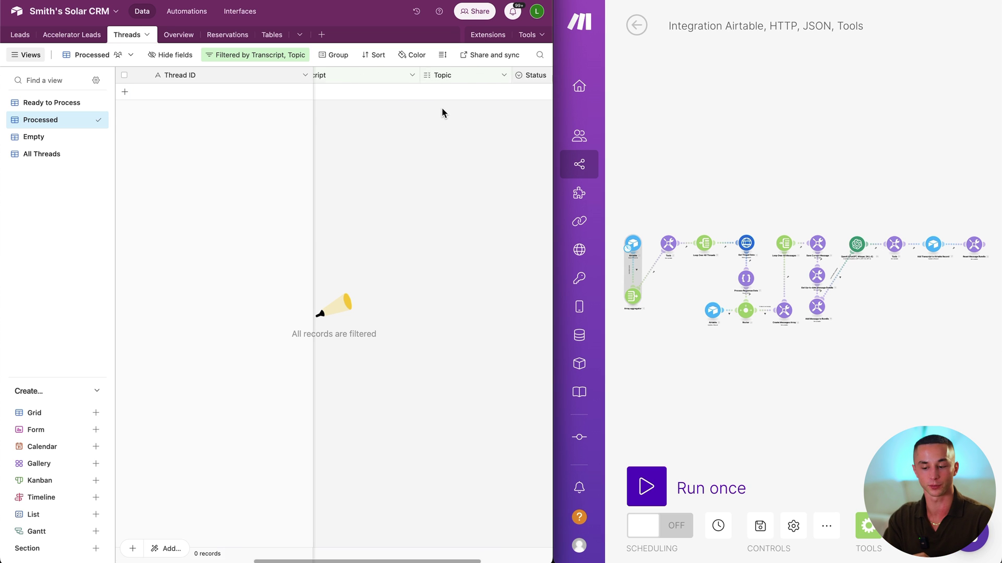
left_click(647, 485)
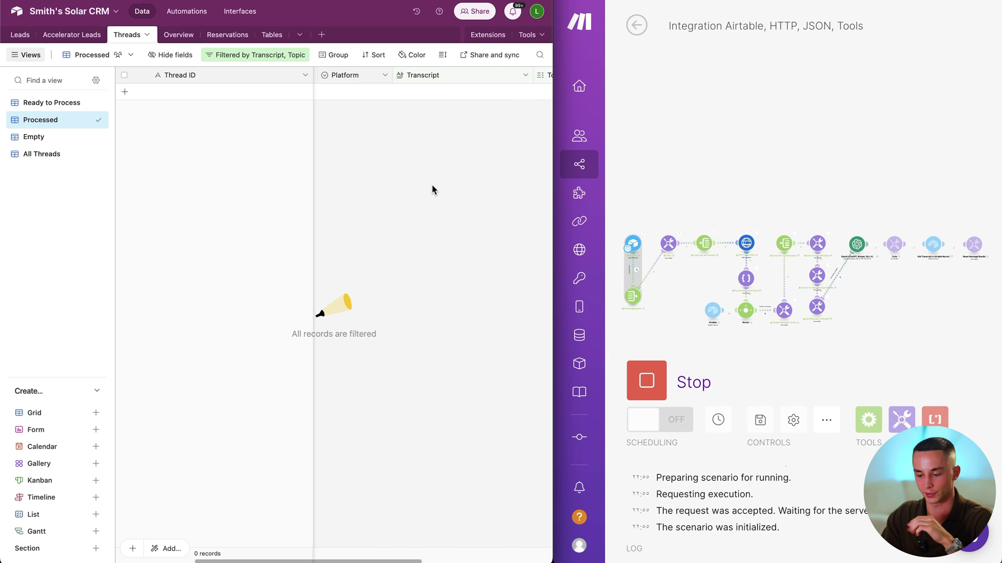
Step: Check the Transcript and Topic values arriving in the Processed view, and inspect the executed modules' operation counts in the scenario
scroll(431, 183, "right", 3)
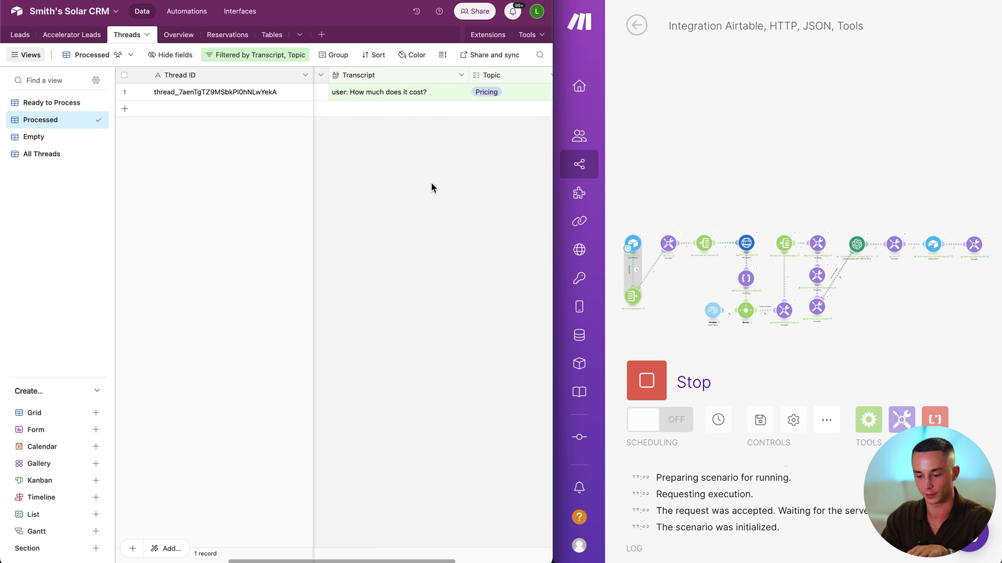
scroll(431, 188, "right", 1)
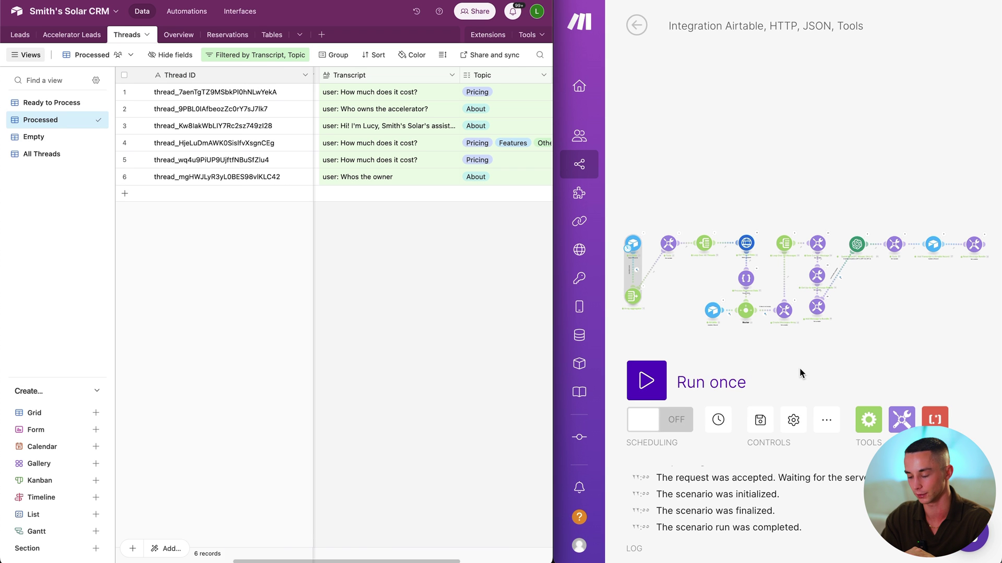
scroll(791, 331, "up", 5)
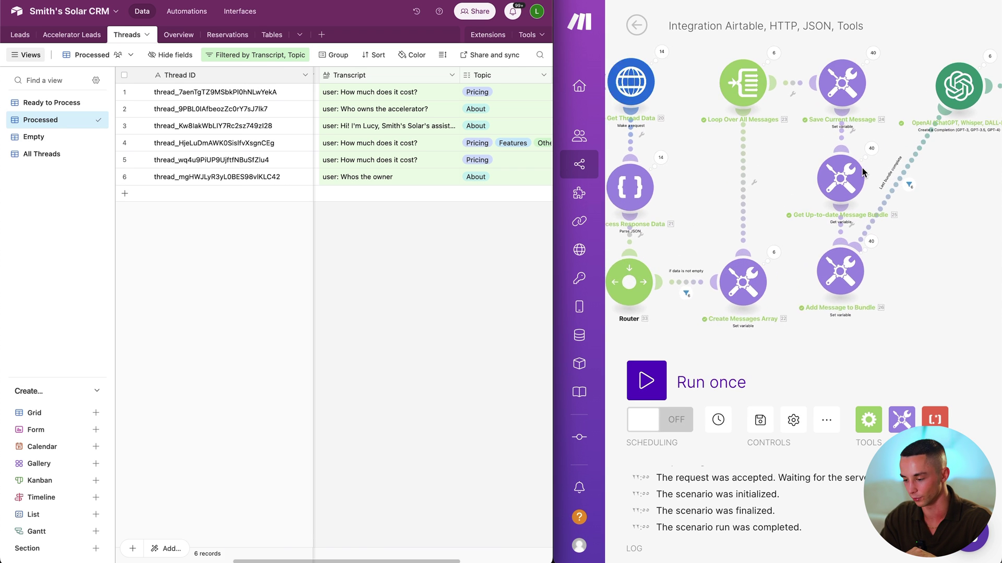
scroll(866, 162, "up", 1)
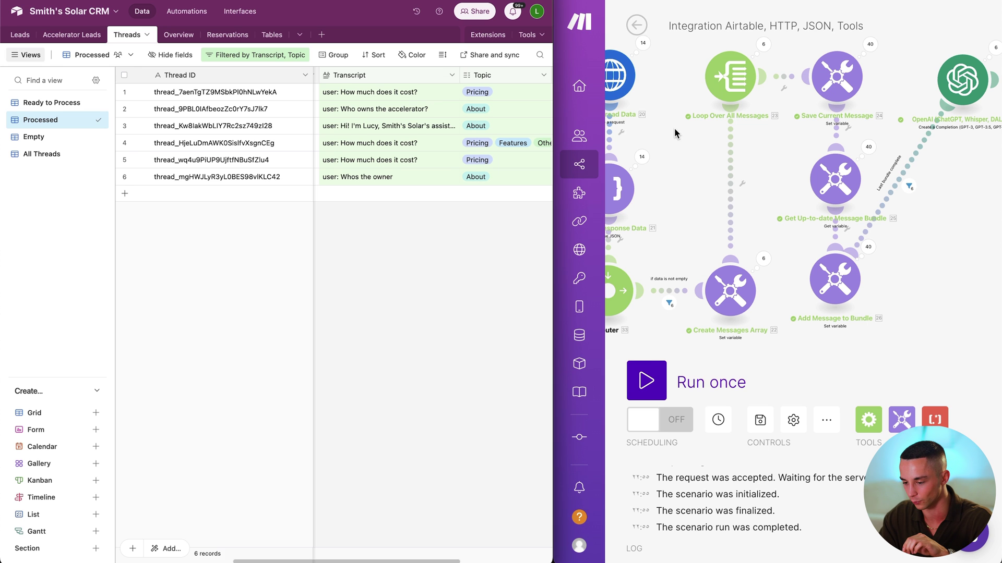
Step: Enlarge the Processed view of the Threads table and read through the first and last records' full transcripts
left_click(45, 138)
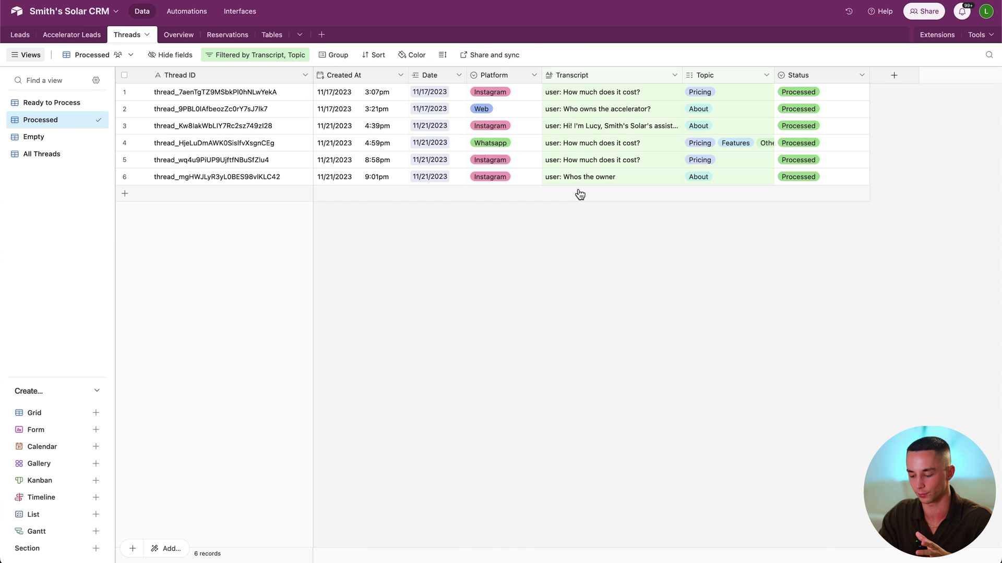
key("super+plus")
scroll(578, 189, "right", 4)
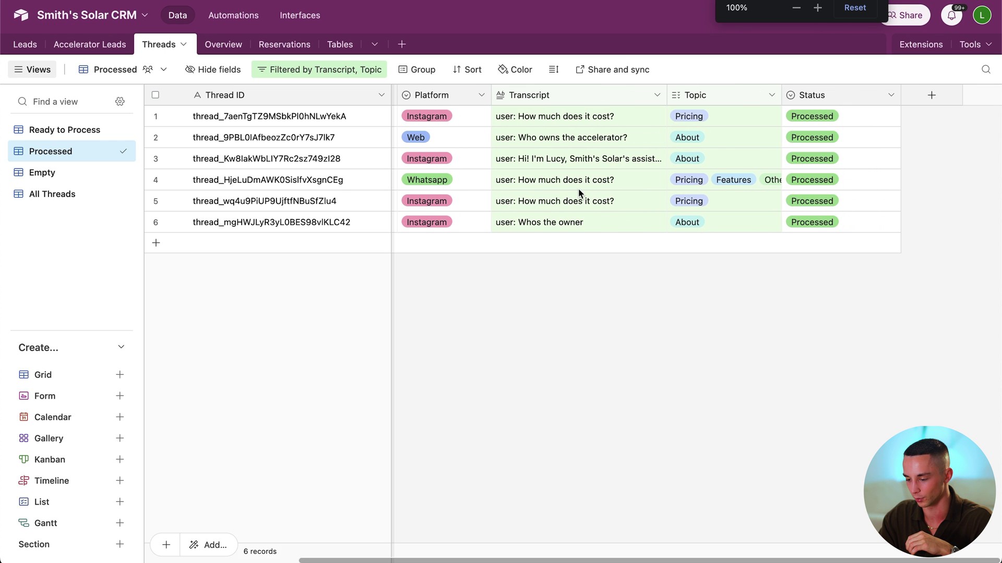
left_click(585, 116)
scroll(586, 159, "down", 3)
left_click(580, 230)
scroll(580, 230, "down", 6)
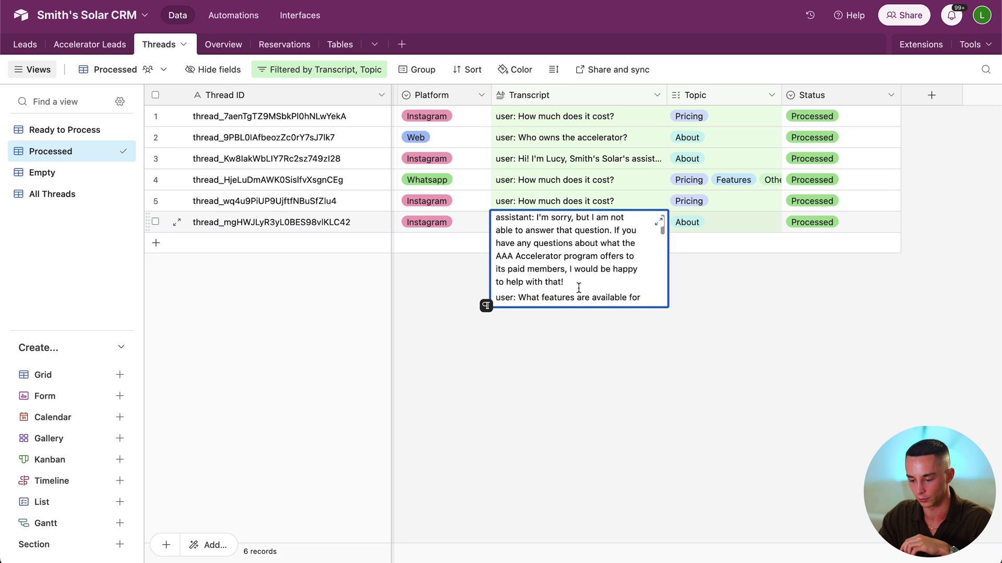
Step: Compare the third thread's transcript with its topic label, and examine the Overview table's daily question counts
left_click(606, 161)
left_click(741, 157)
scroll(740, 155, "left", 4)
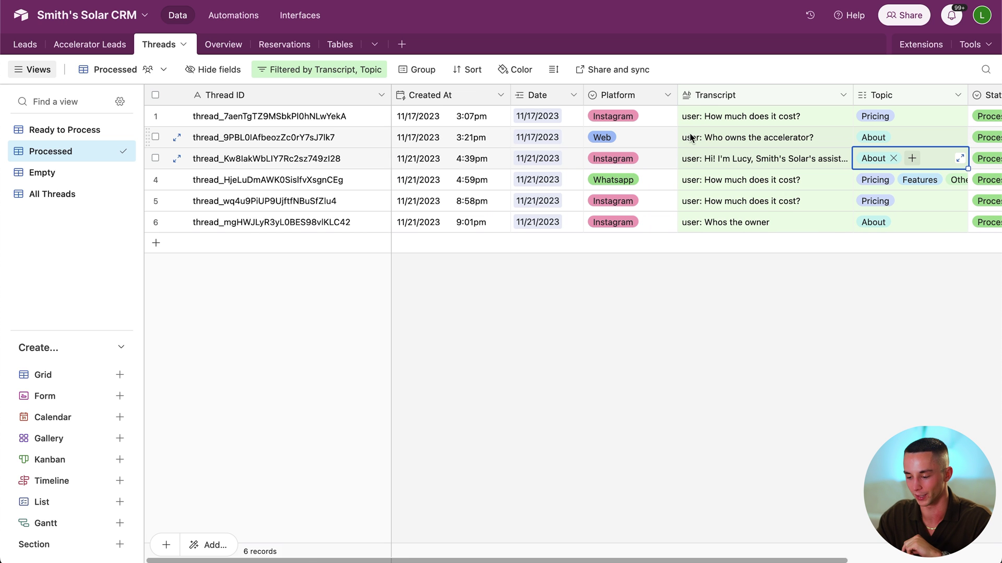
scroll(685, 150, "right", 4)
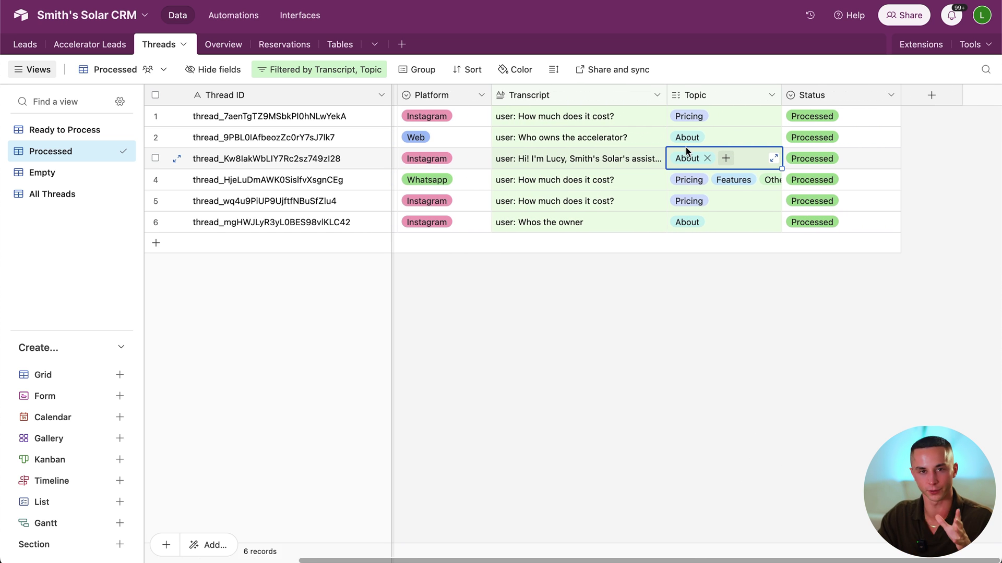
scroll(685, 147, "left", 2)
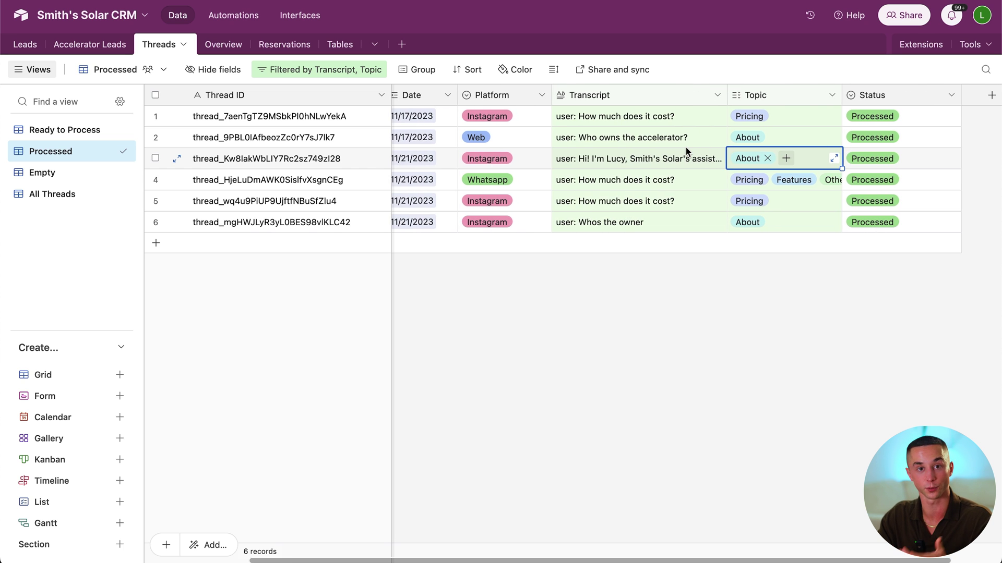
scroll(685, 147, "left", 2)
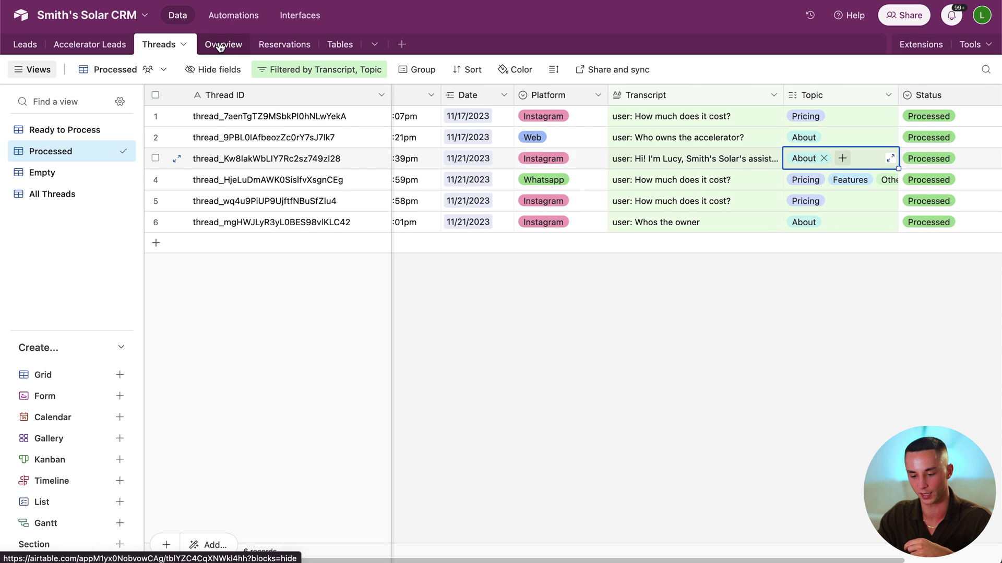
left_click(223, 44)
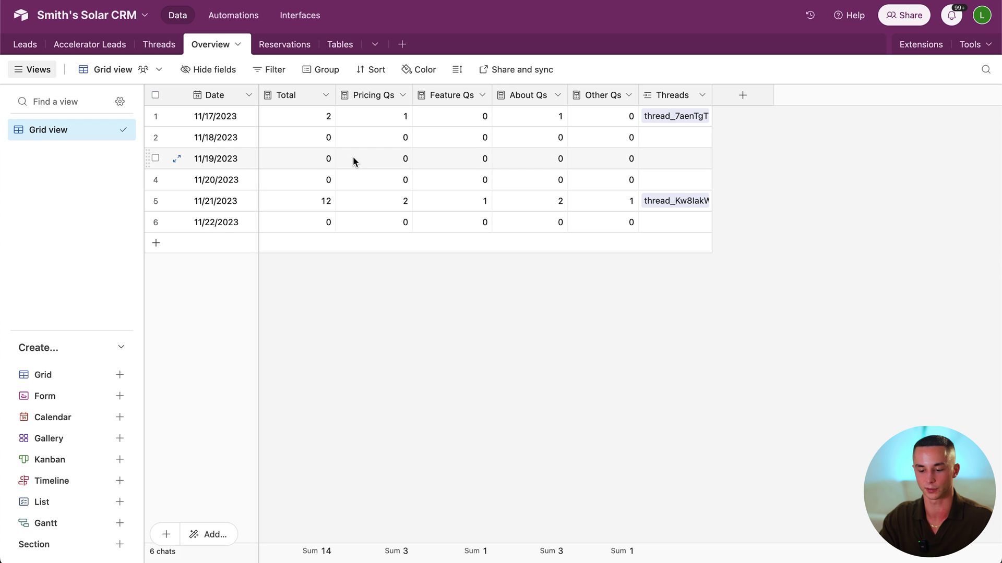
Step: Unlink the first processed thread's date, link it to the 11/17/2023 record again, and check the Overview table
left_click(158, 45)
scroll(540, 168, "left", 2)
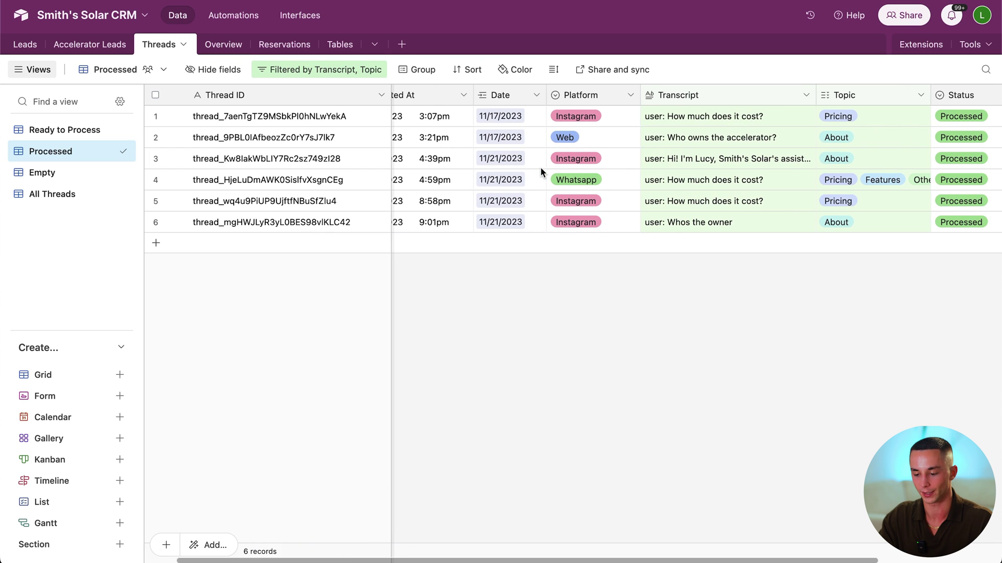
left_click(519, 118)
left_click(518, 115)
key("super+j")
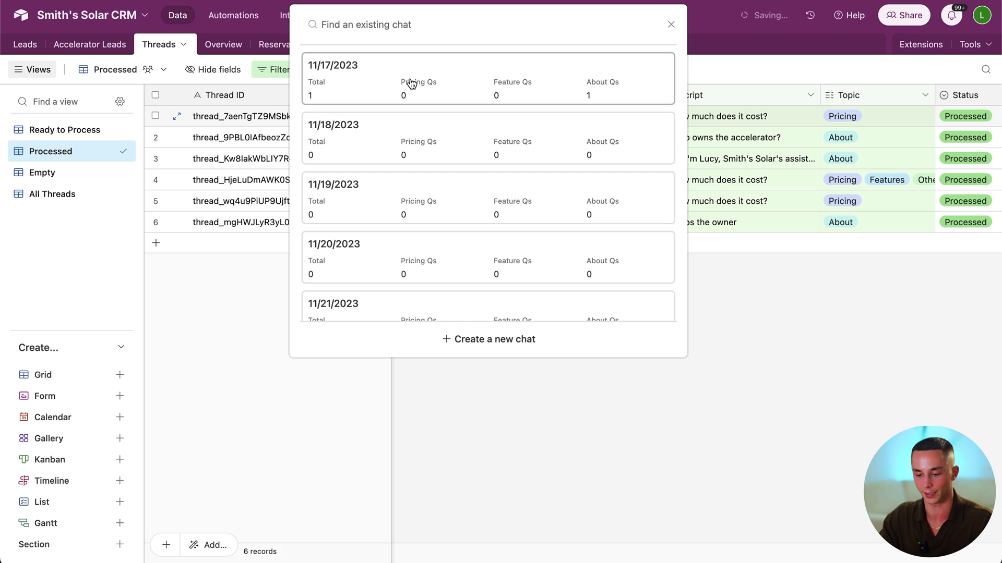
key("Escape")
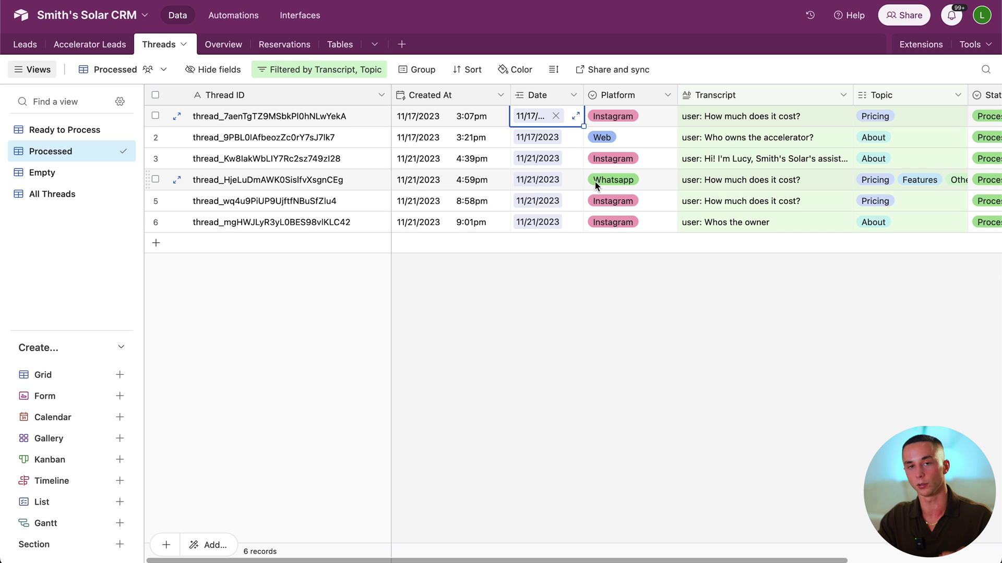
left_click(223, 44)
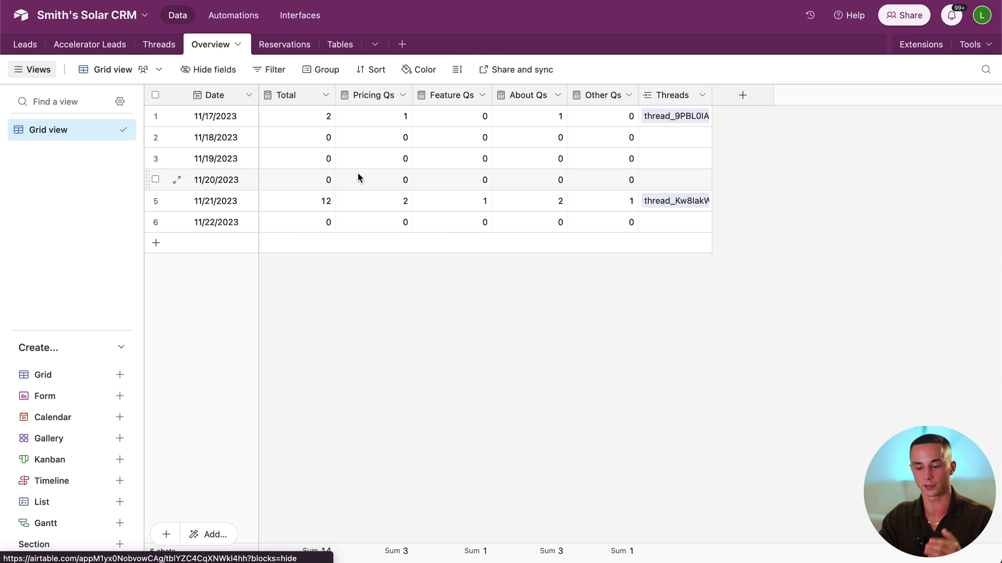